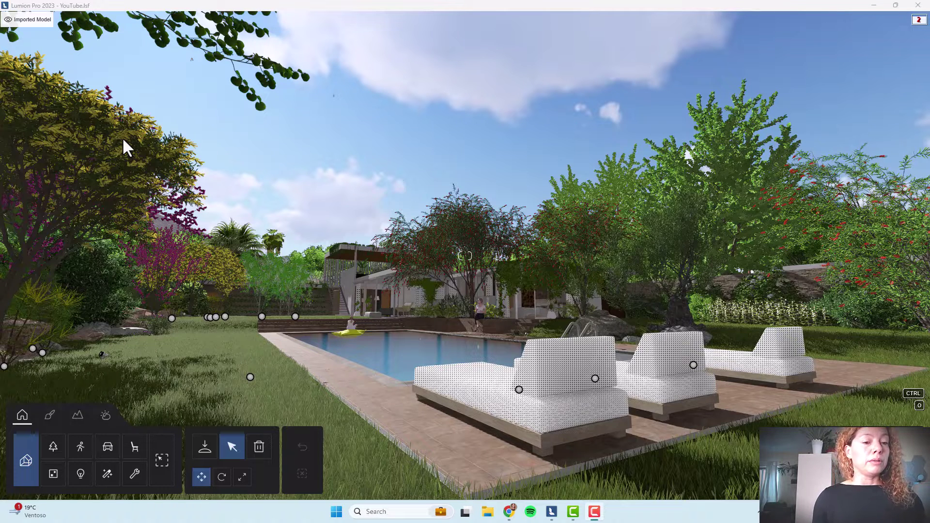
ctrl+click(454, 321)
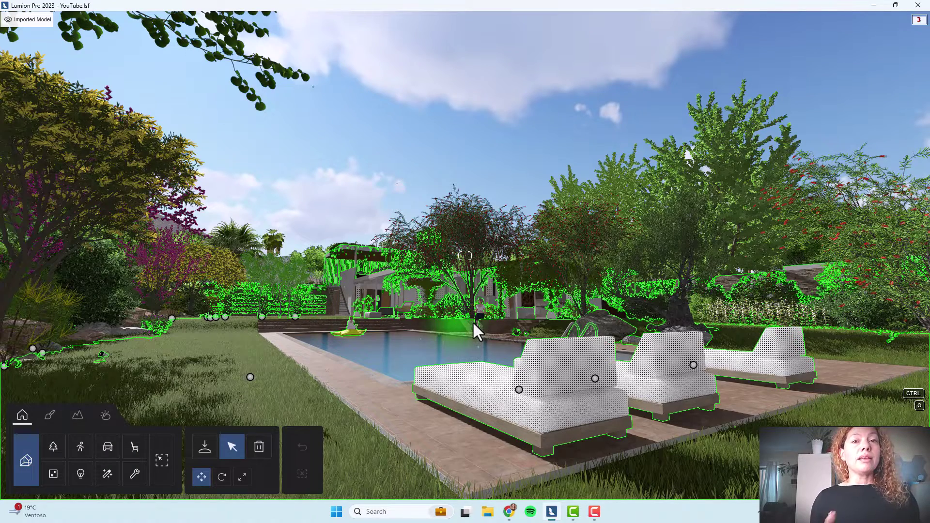
ctrl+click(474, 324)
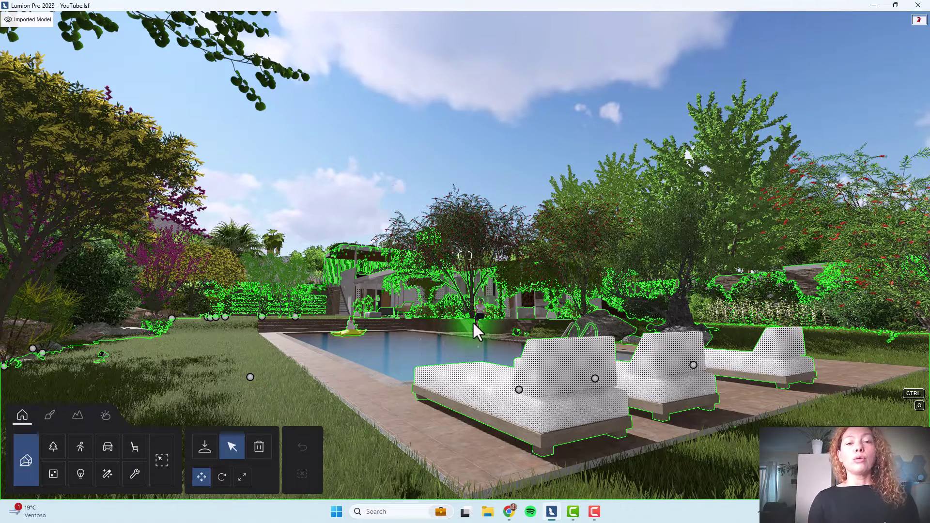
ctrl+click(473, 324)
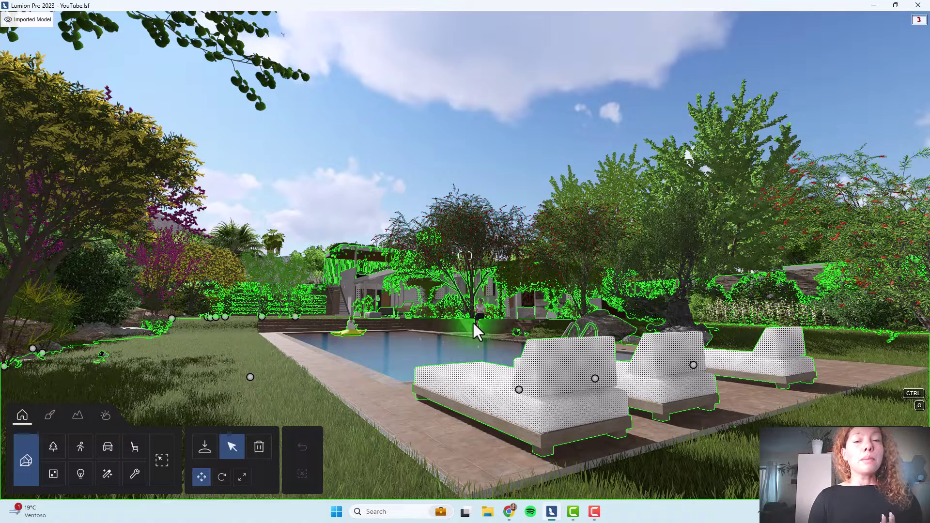
ctrl+click(473, 324)
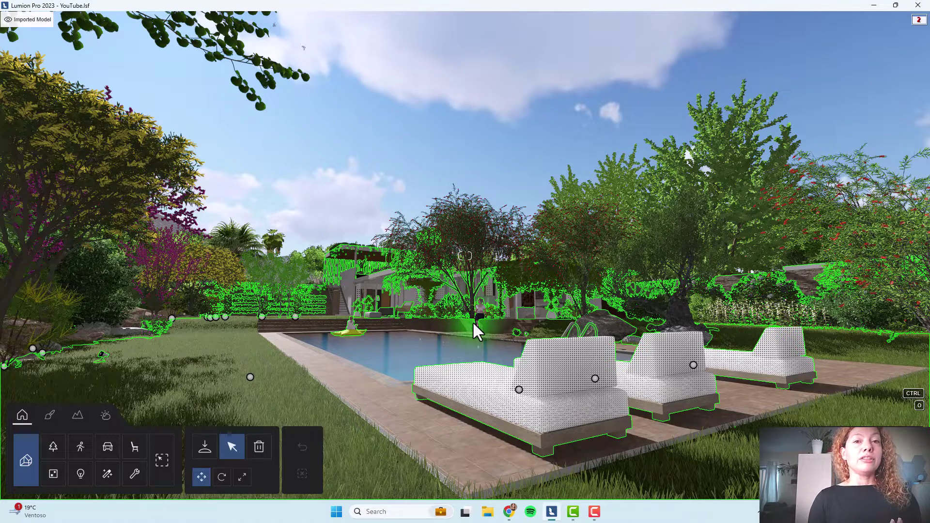
ctrl+click(474, 324)
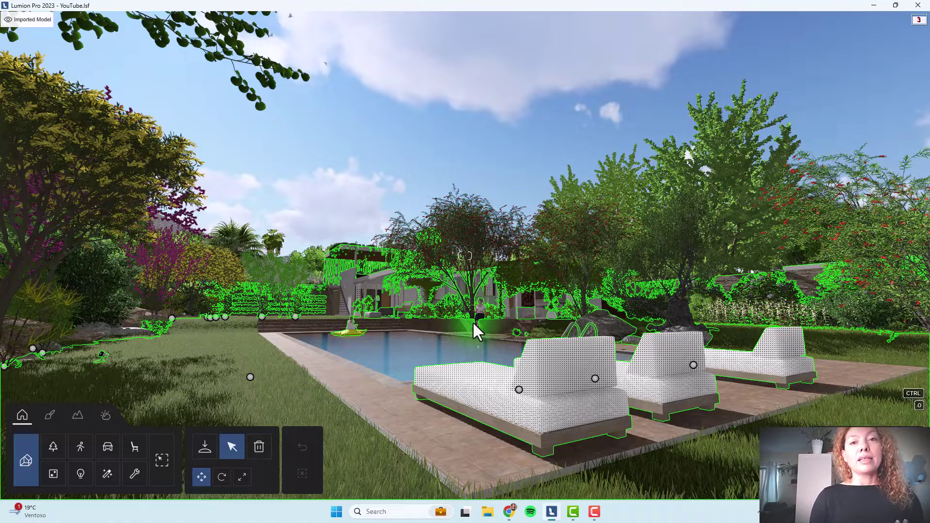
ctrl+click(473, 324)
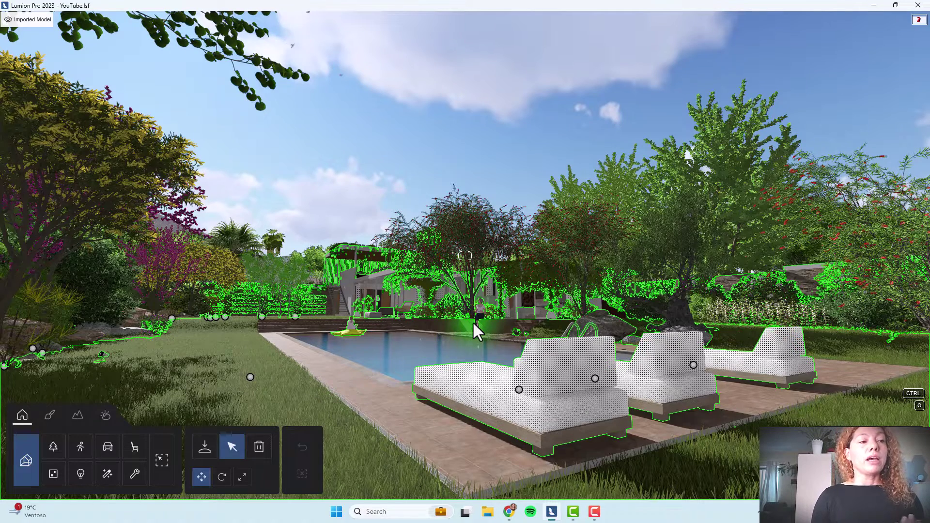
ctrl+click(474, 324)
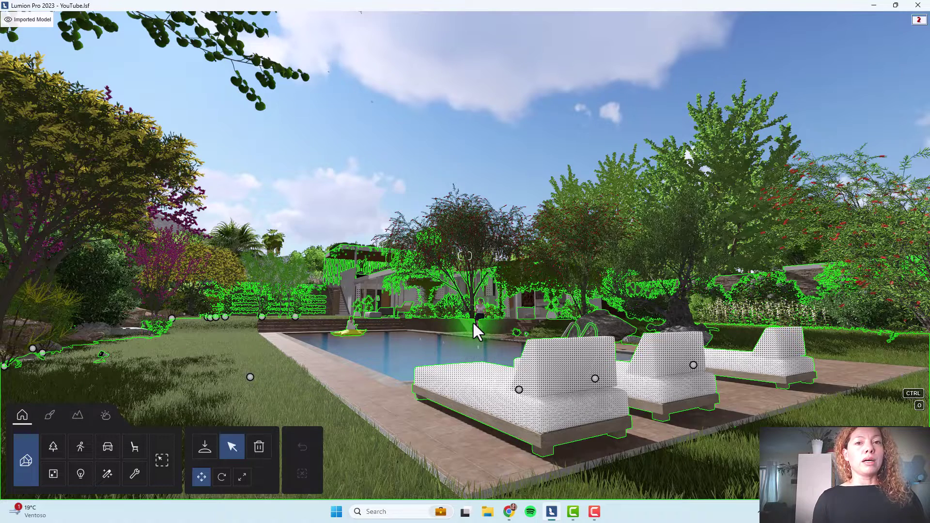
ctrl+click(473, 324)
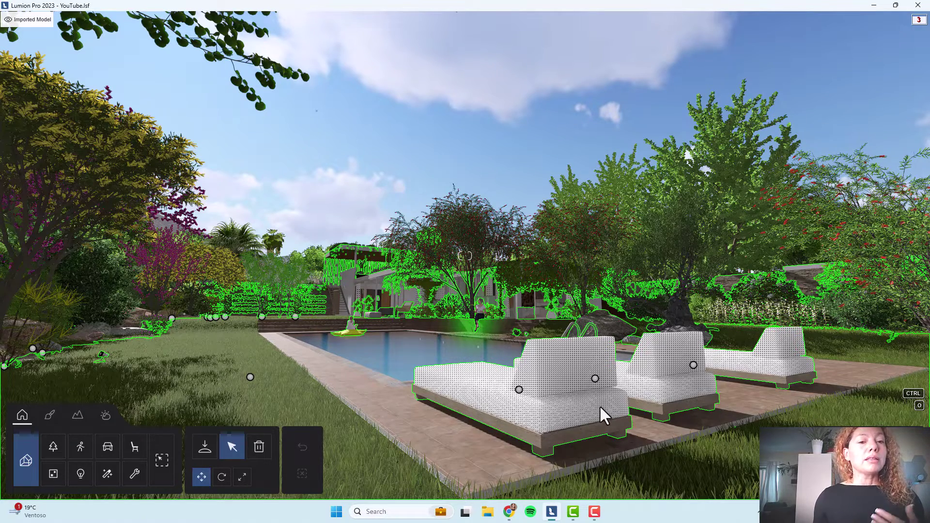
ctrl+click(490, 405)
Examine the house, garden and surrounding planting from a raised viewpoint above the pool.
right_drag(601, 405, 571, 361)
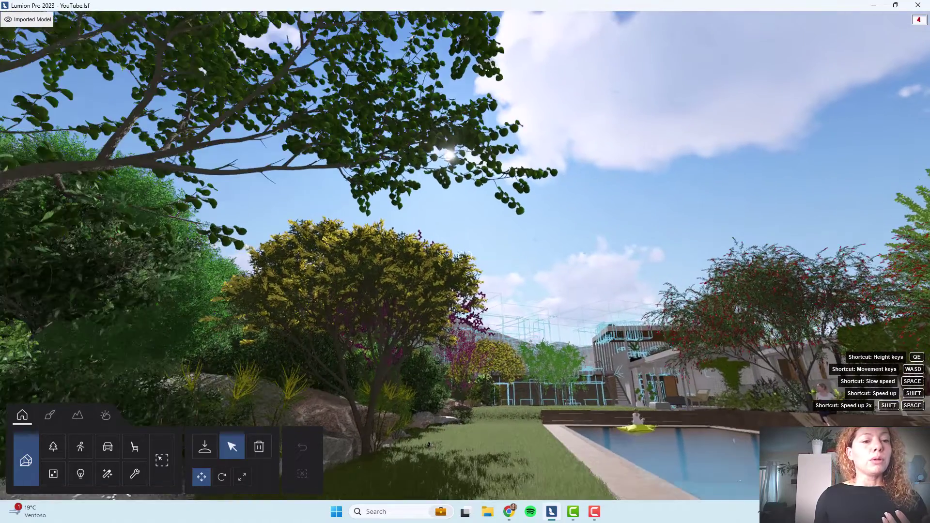
right_drag(468, 255, 465, 255)
key(s)
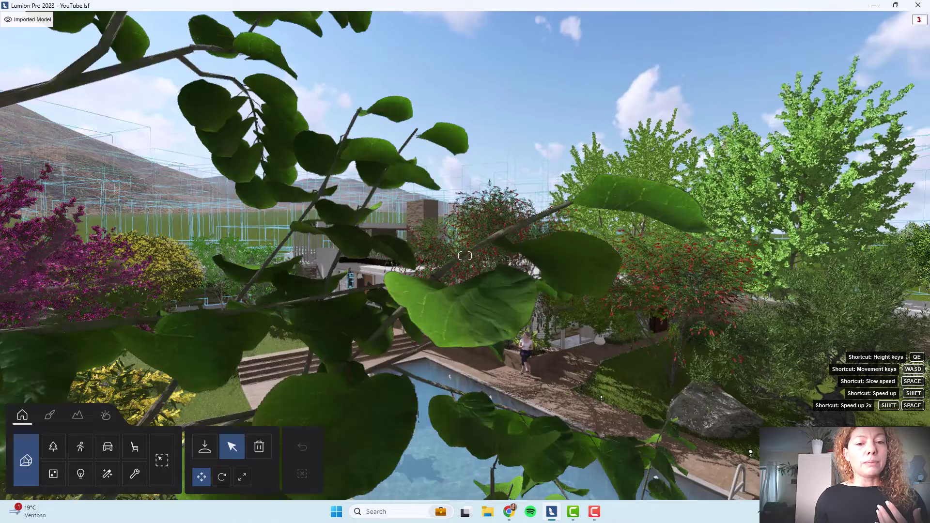
key(w)
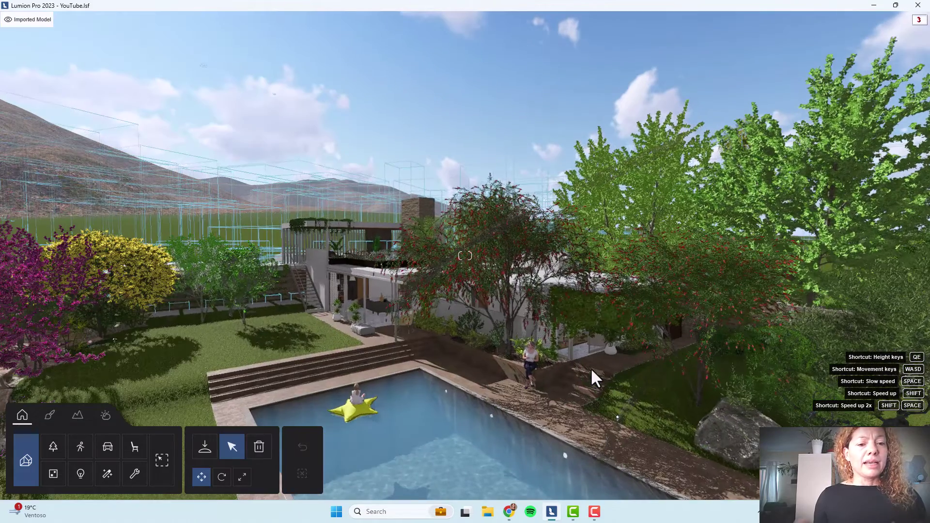
key(w)
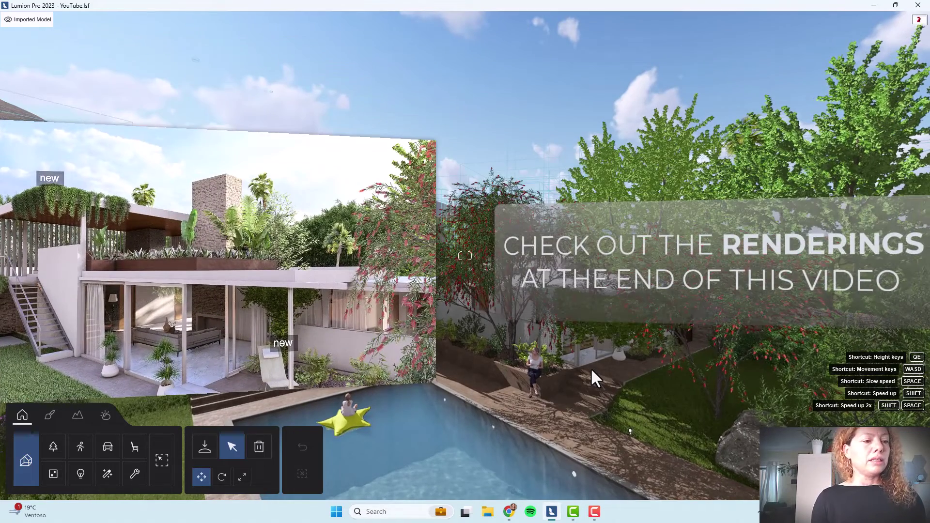
key(ctrl)
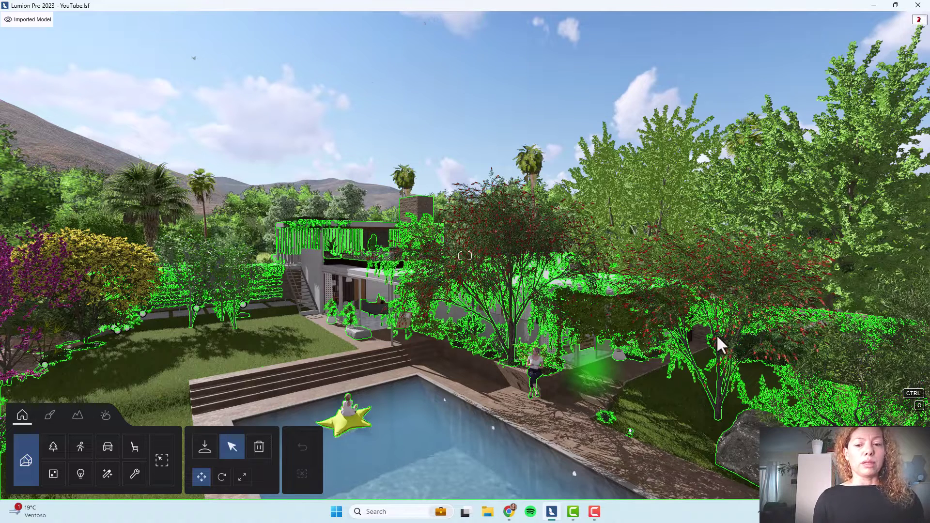
Switch to Chrome and review the Lumion 2023 content totals and the 23.3.0 update release notes.
key(alt+Tab)
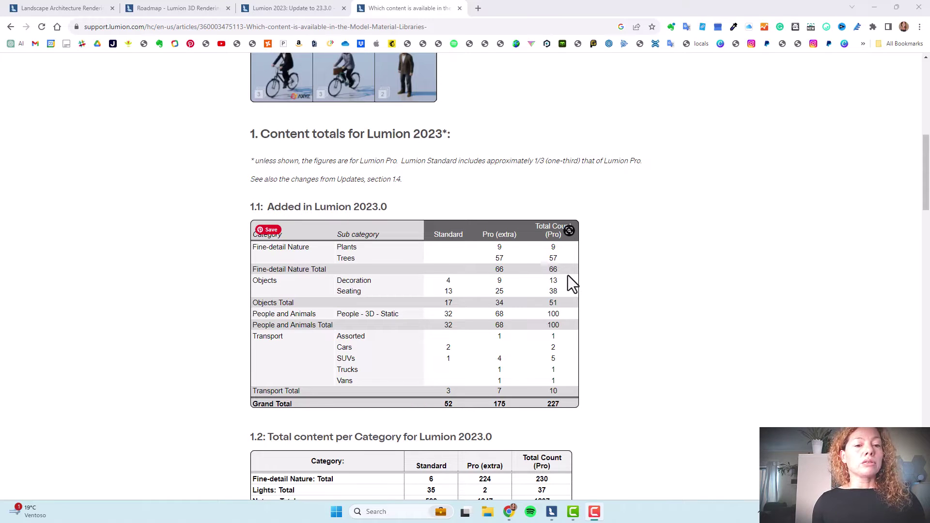
scroll(568, 277, down, 5)
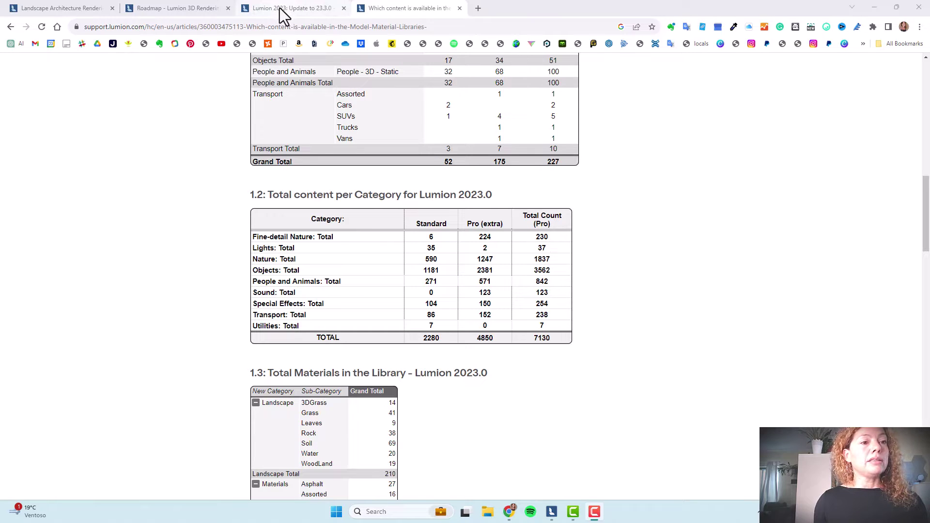
mouse_move(283, 16)
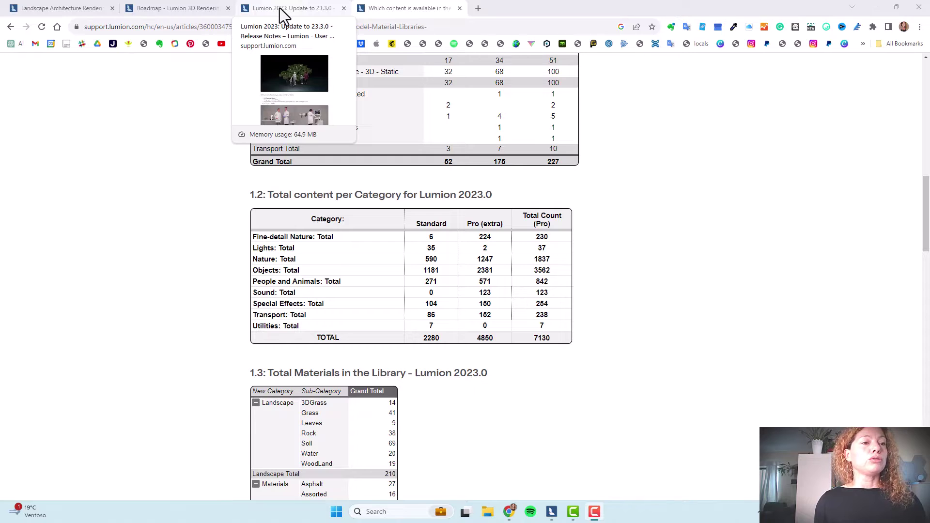
click(284, 16)
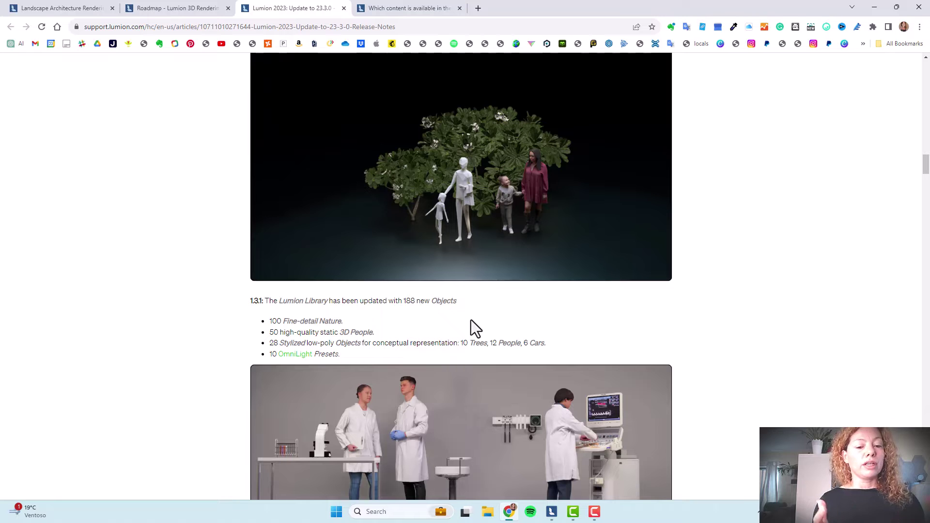
Switch back to Lumion, search the Nature library for "new", look through result pages 2 to 4, and clear the search.
key(alt+Tab)
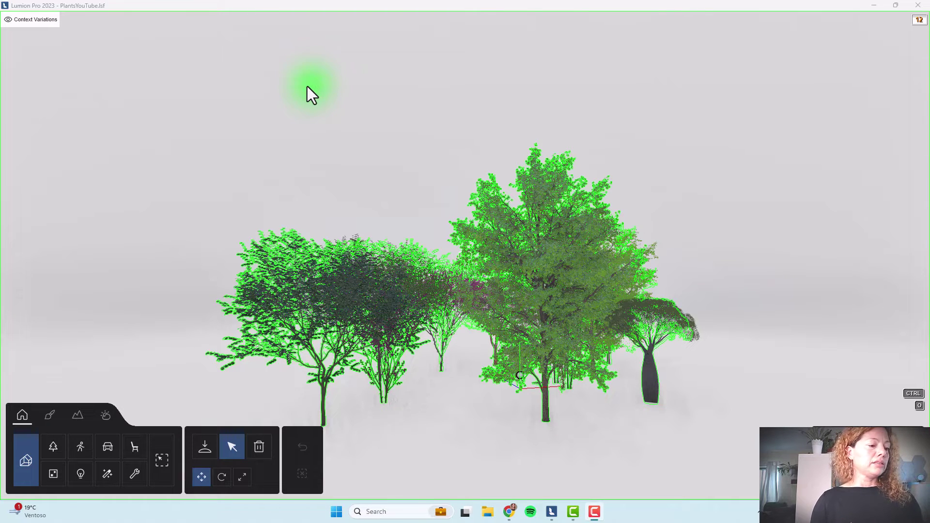
click(49, 450)
click(56, 66)
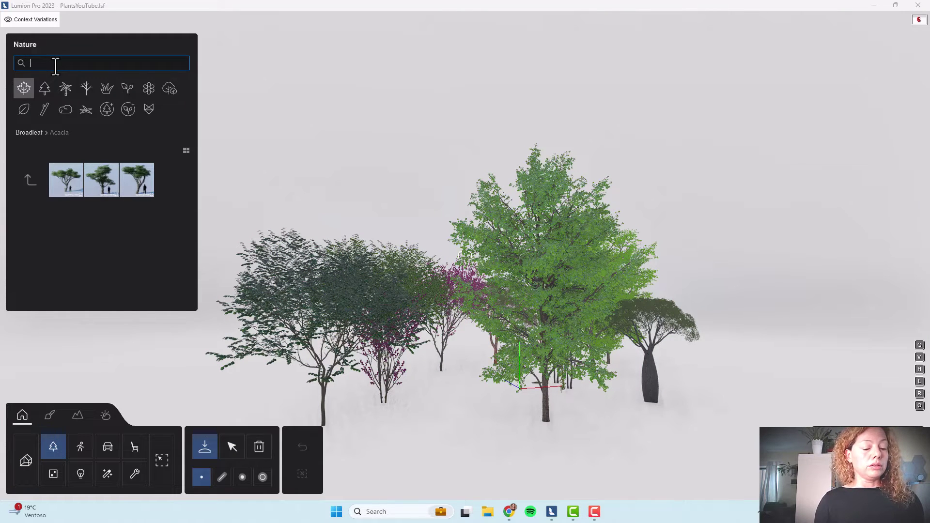
text(new)
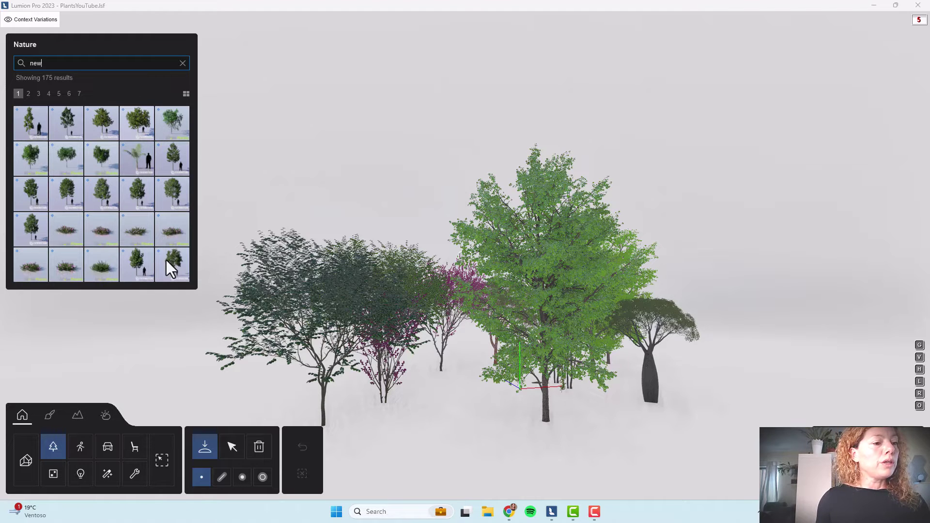
click(28, 94)
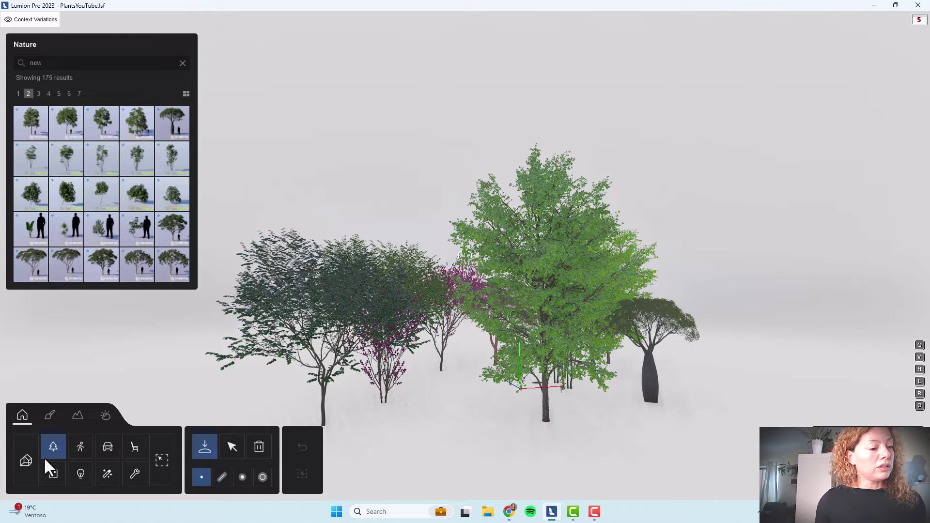
click(39, 94)
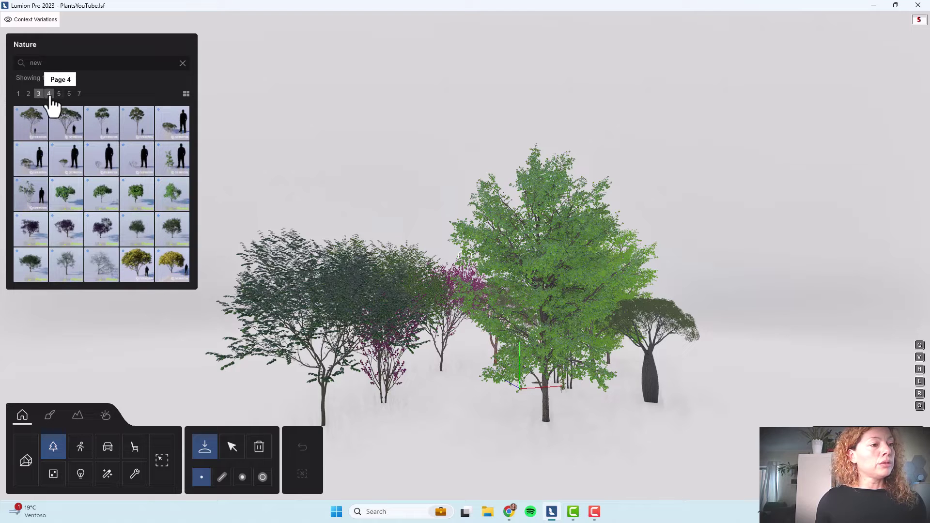
click(49, 94)
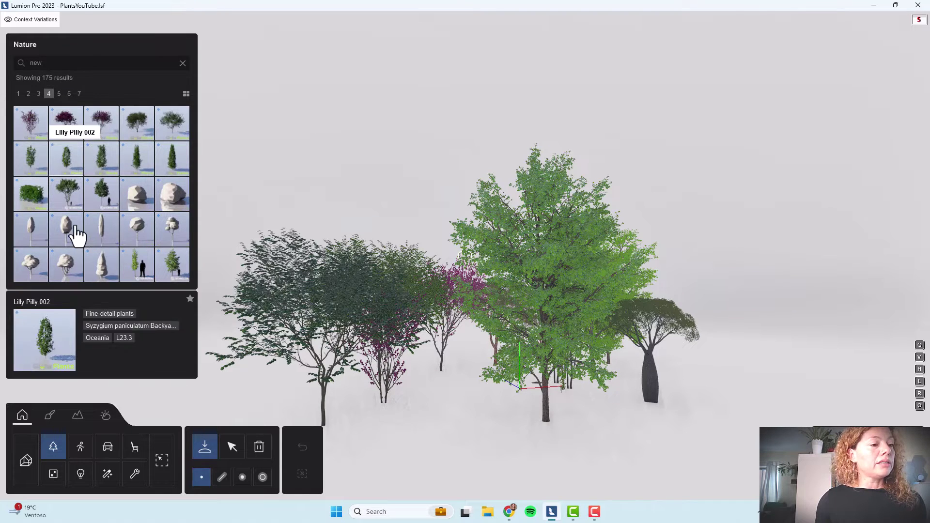
mouse_move(68, 245)
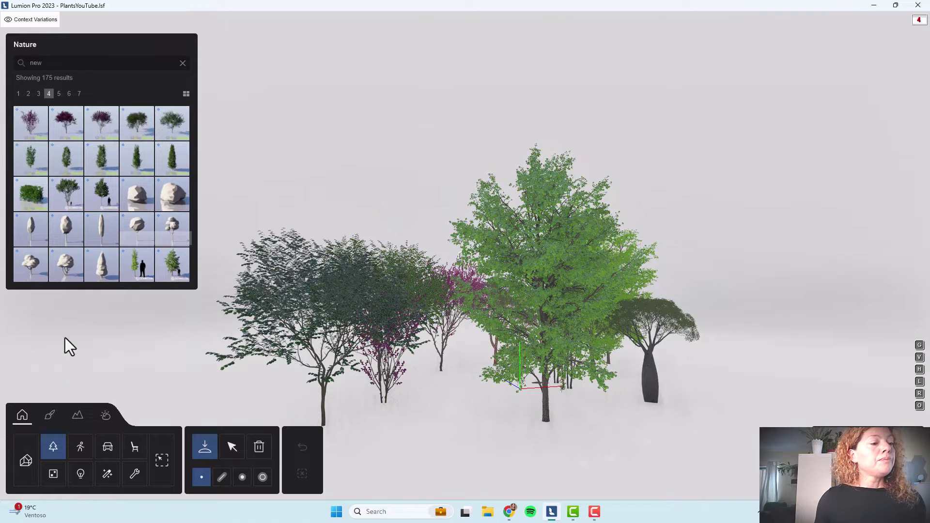
click(183, 63)
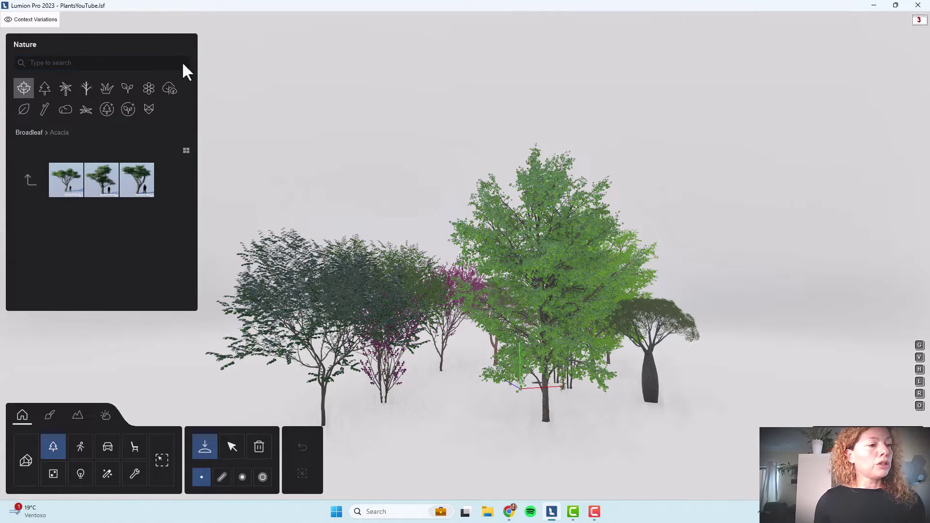
Open the Fine-detail trees category and inspect its collections with enlarged thumbnails.
click(104, 116)
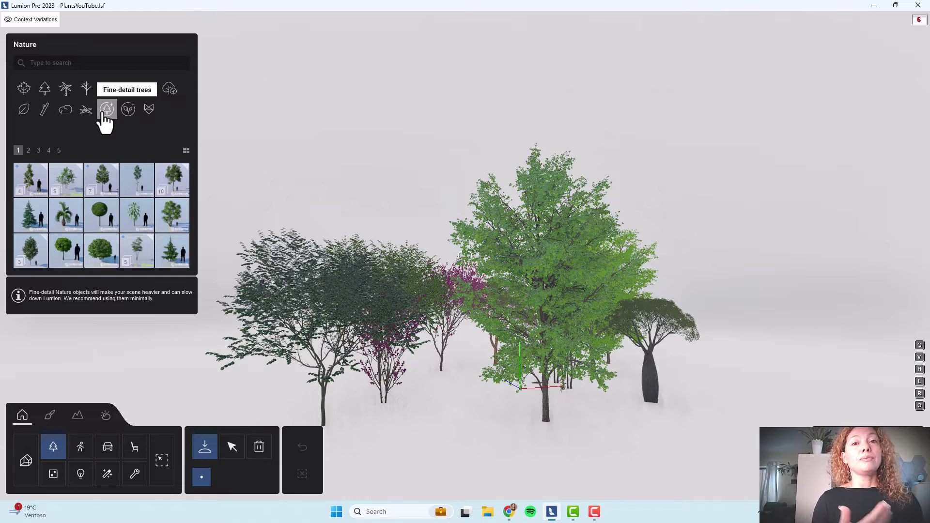
mouse_move(105, 121)
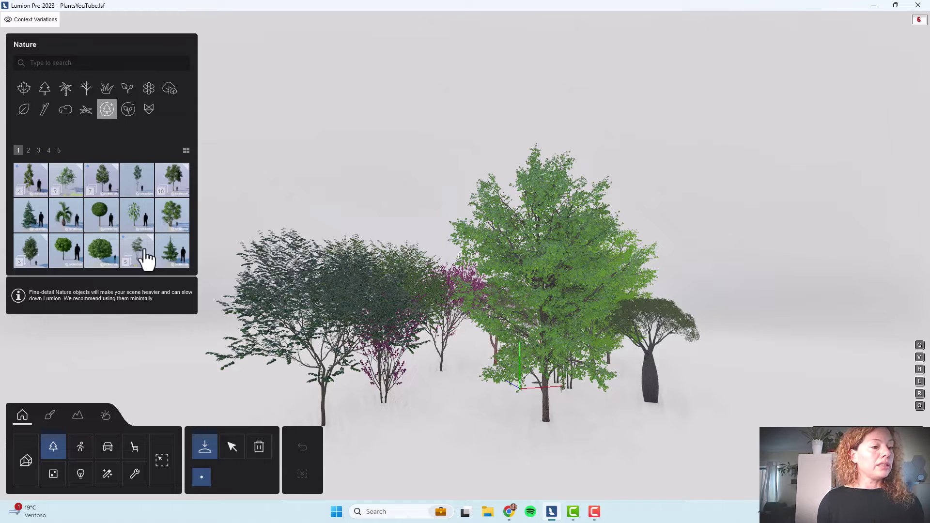
mouse_move(143, 266)
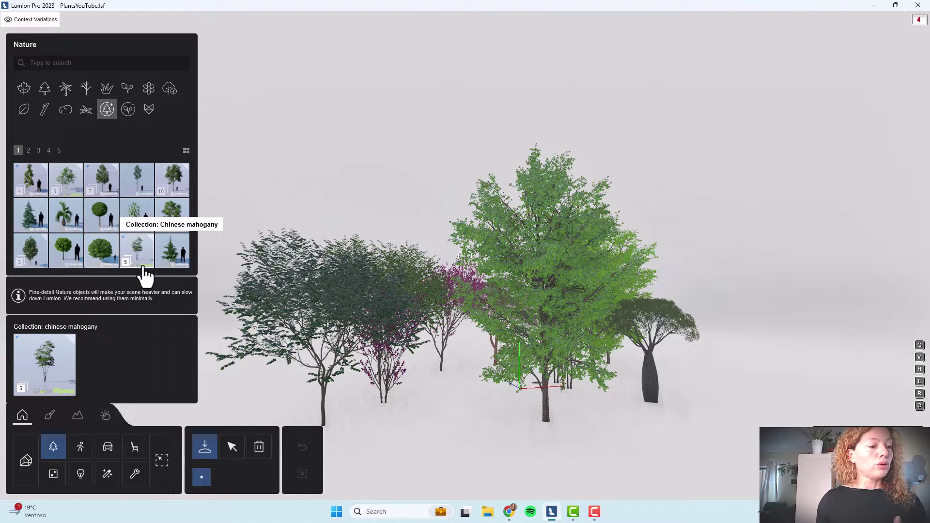
mouse_move(187, 267)
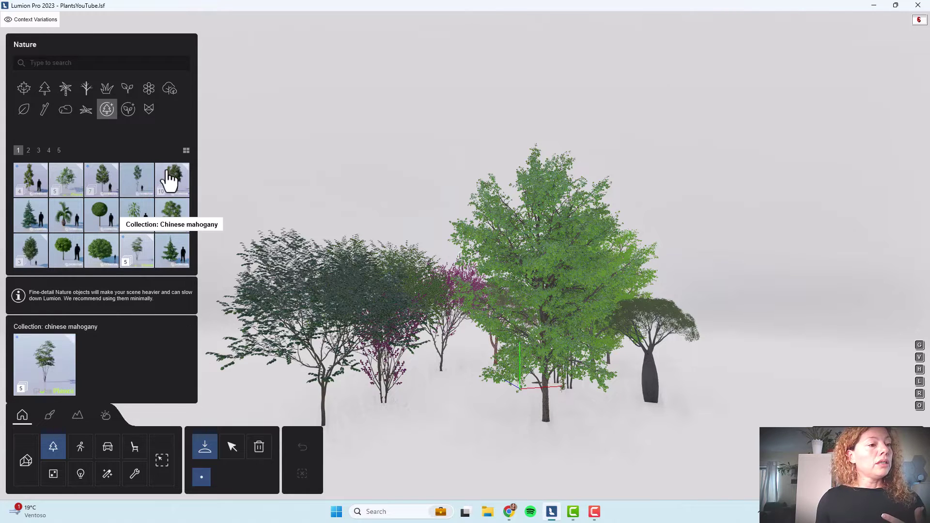
click(186, 150)
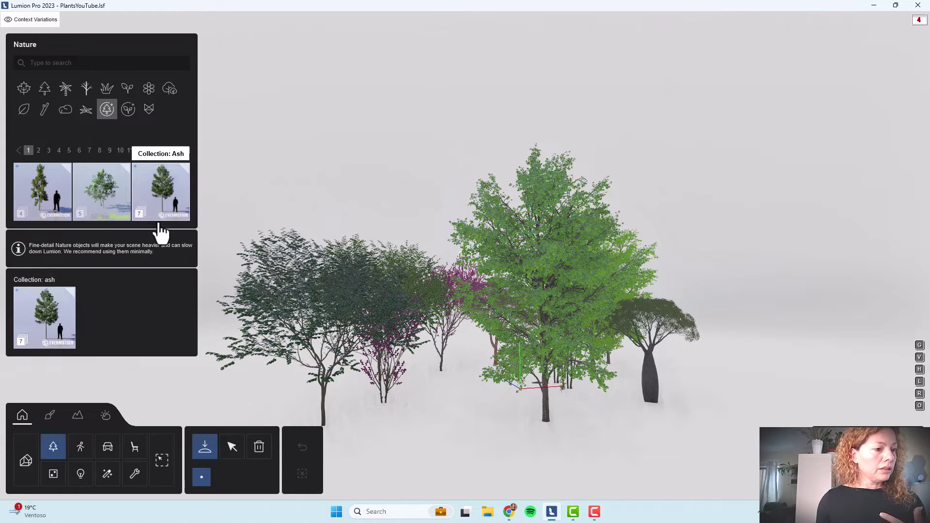
mouse_move(101, 227)
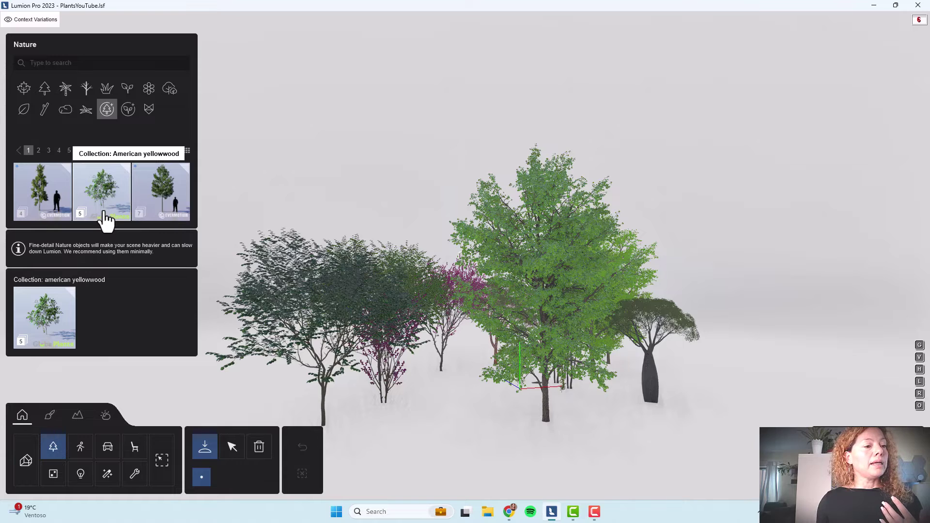
Look through the American yellowwood collection with small thumbnails, and open the Ash collection.
click(102, 213)
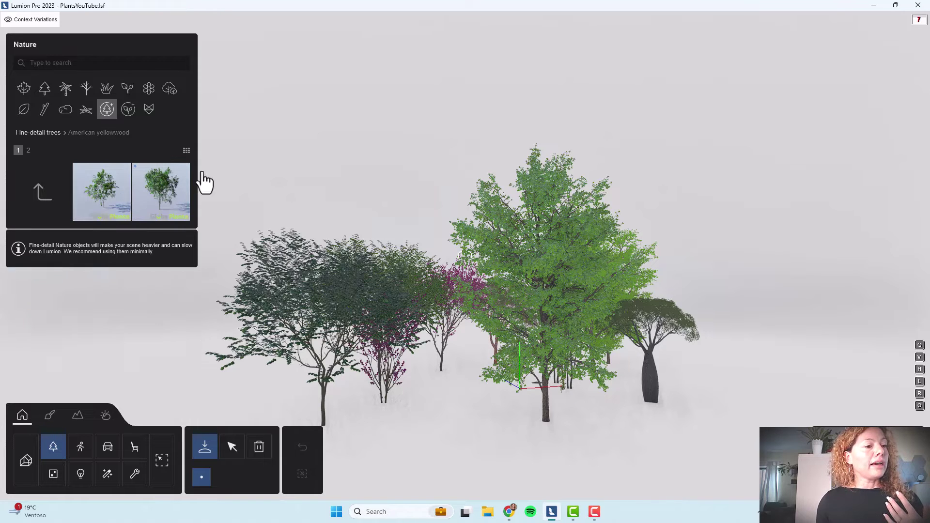
click(186, 151)
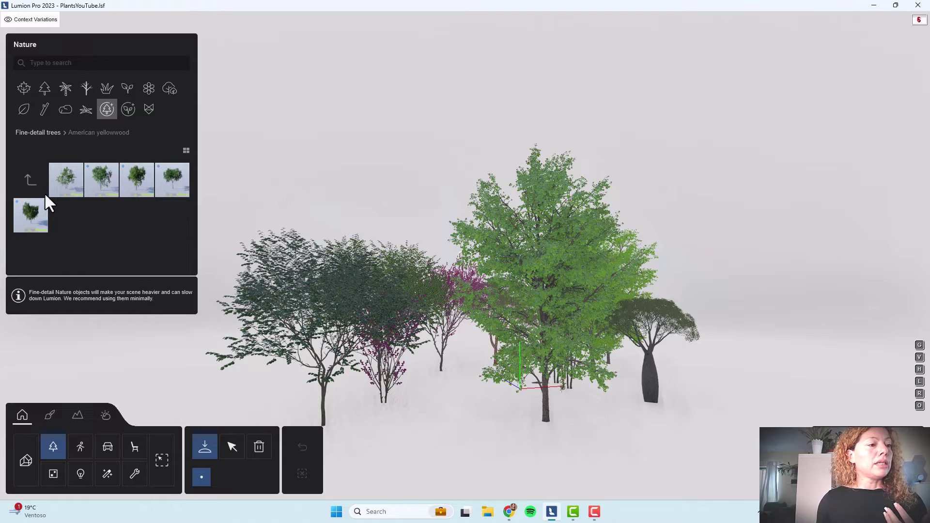
click(25, 179)
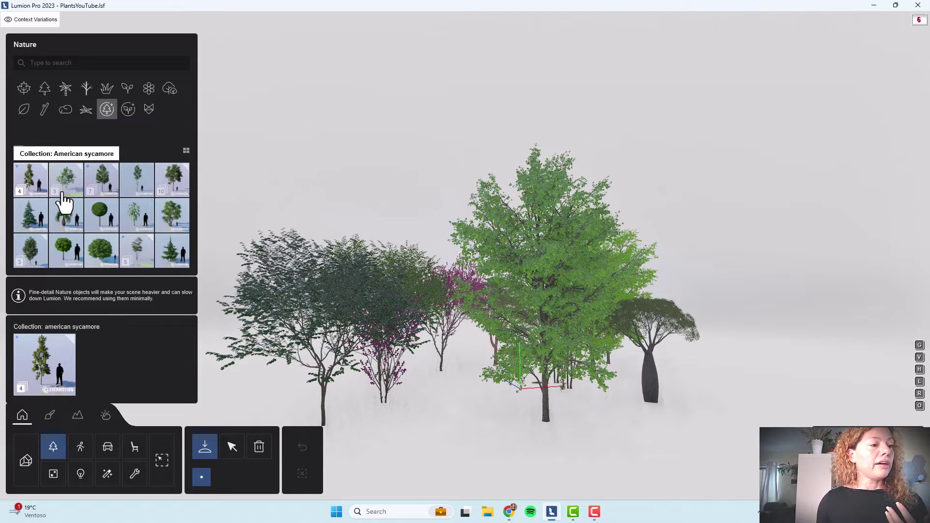
click(102, 194)
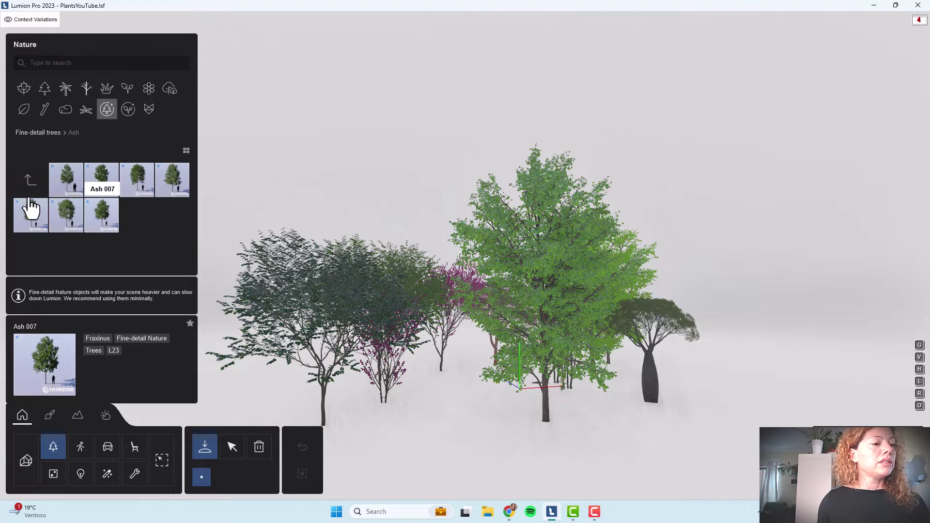
Leave the Ash collection, look through the Chinese mahogany collection, and bring up page 2 of the fine-detail trees.
click(29, 180)
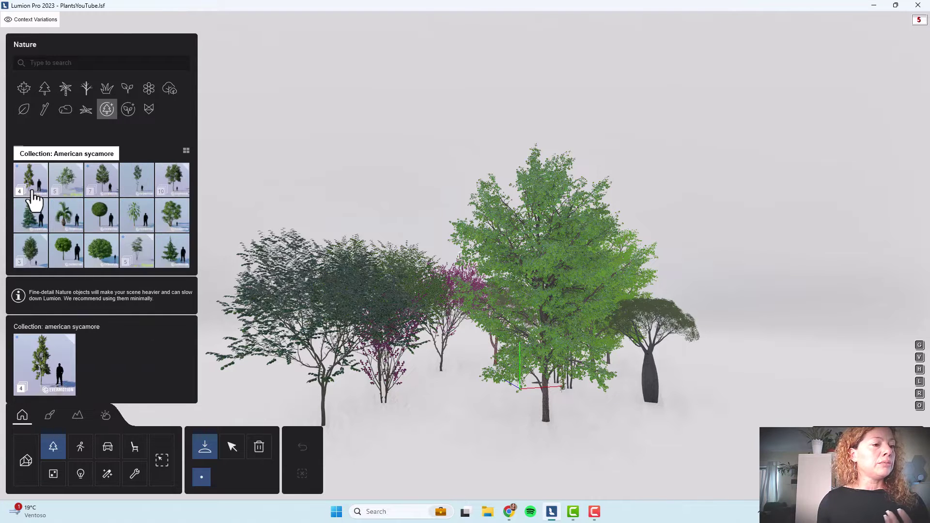
click(131, 260)
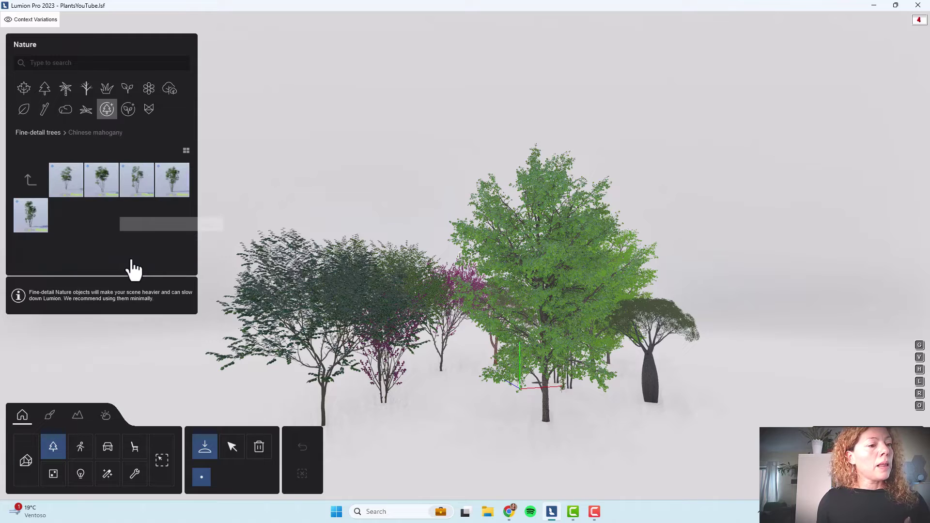
click(23, 183)
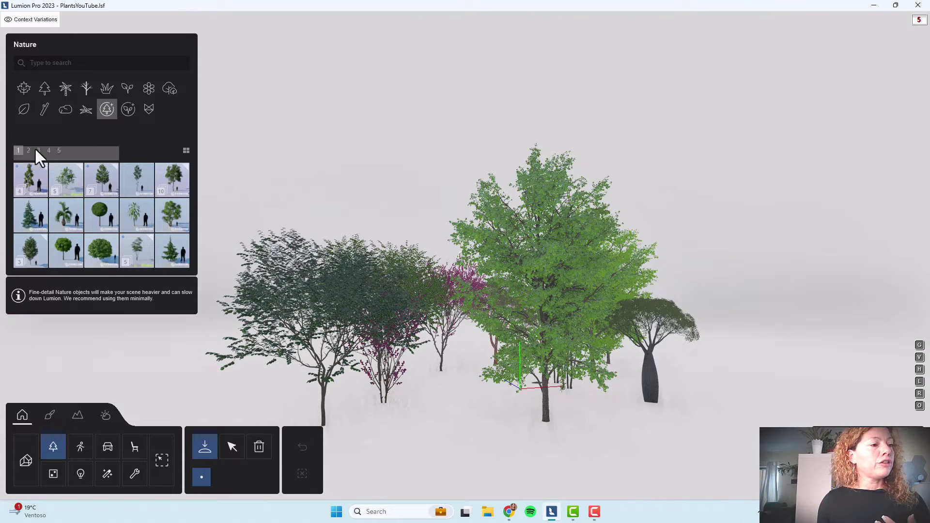
click(28, 151)
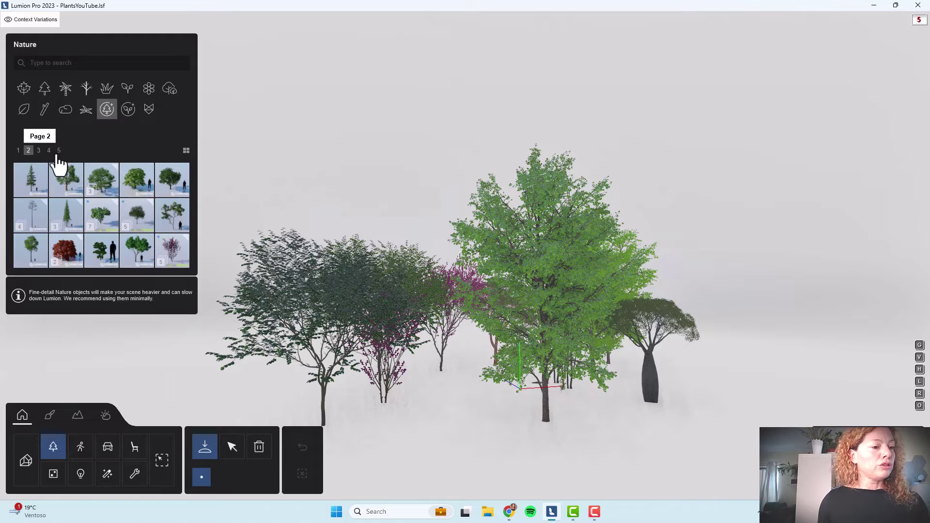
Place Judas Tree 005 from the Judas tree collection on open ground near the existing trees and inspect its foliage up close.
click(179, 253)
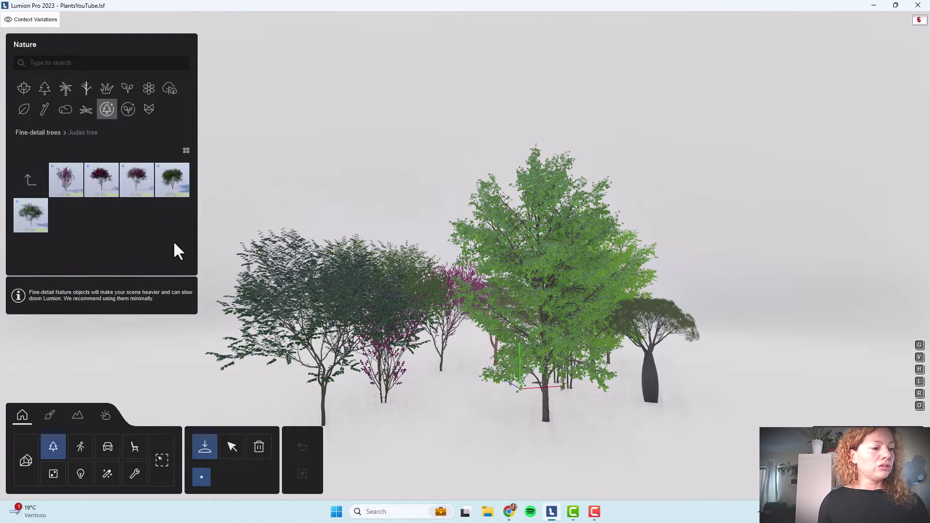
click(176, 185)
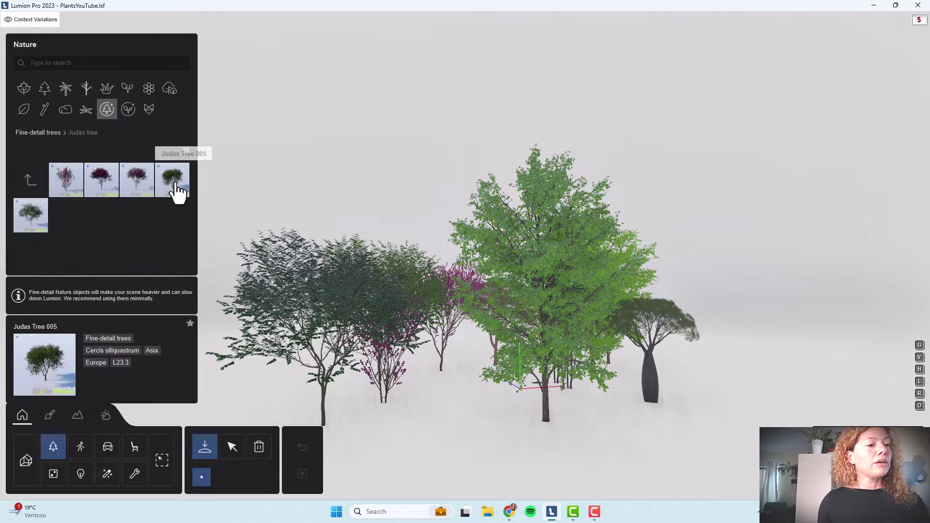
click(526, 442)
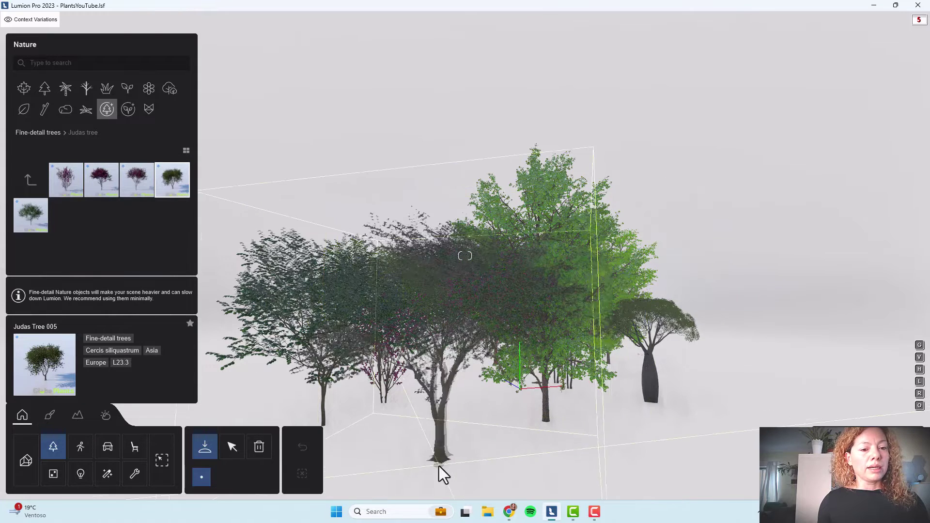
click(525, 455)
right_drag(528, 416, 529, 416)
click(513, 410)
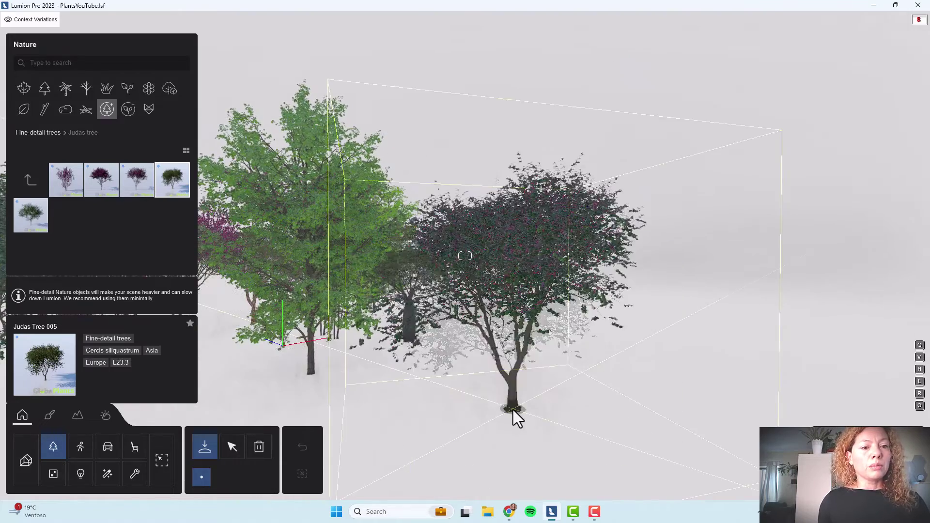
scroll(492, 271, up, 3)
scroll(492, 274, up, 6)
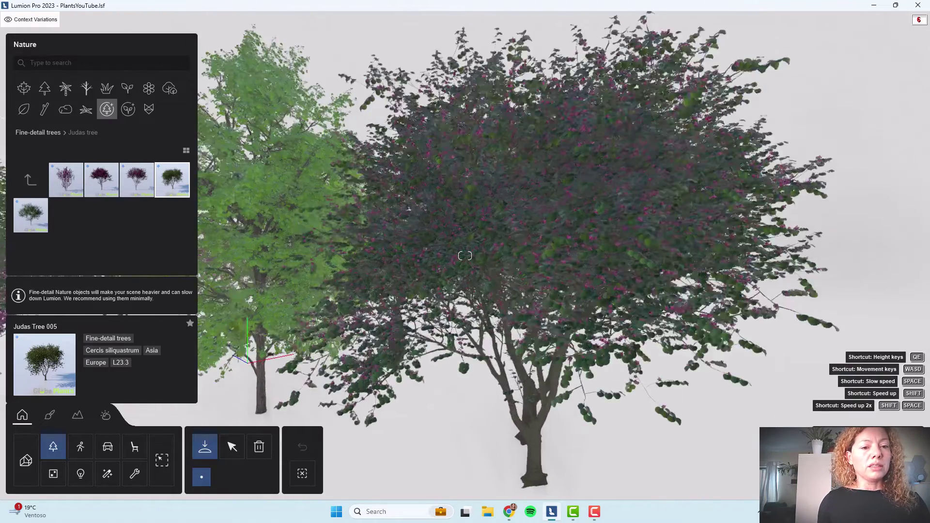
scroll(493, 274, down, 5)
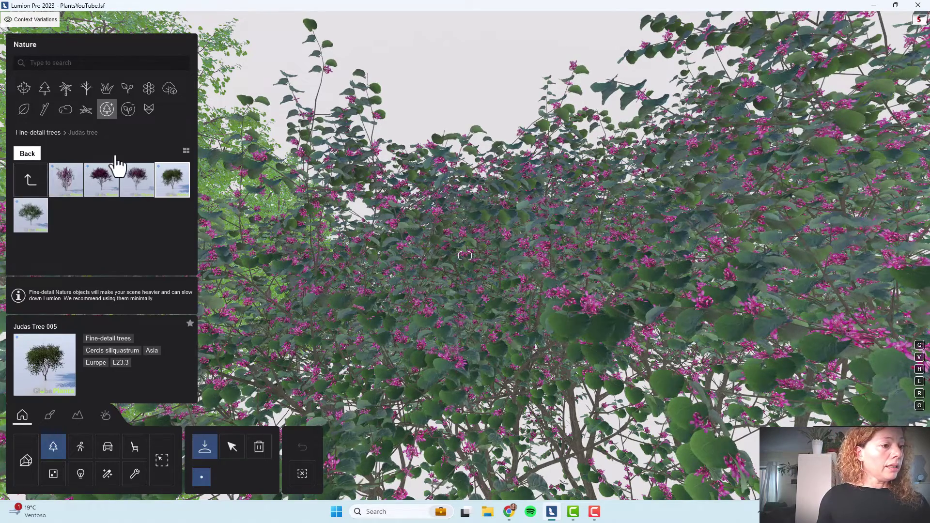
Place Flamboyant Blue 008 from the fine-detail Flamboyant blue collection beside the Judas tree and view its blossoms from several angles.
click(108, 110)
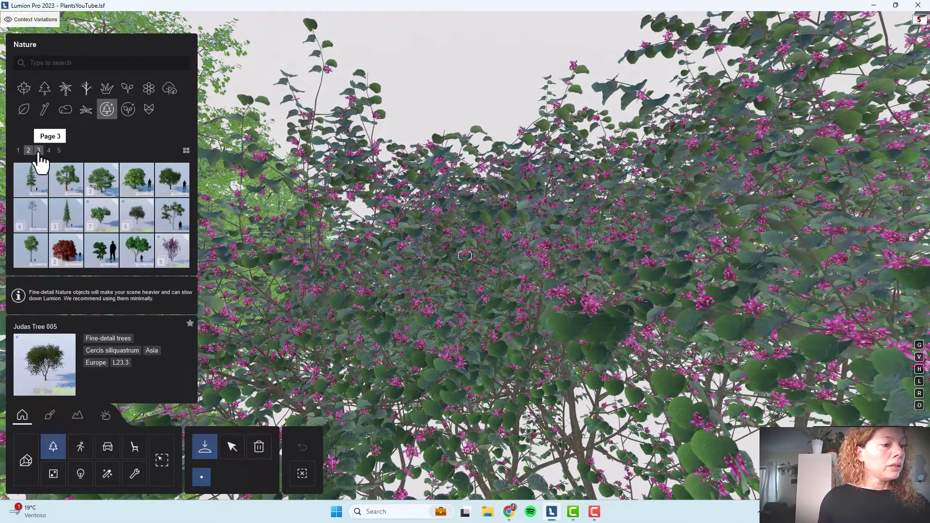
click(104, 222)
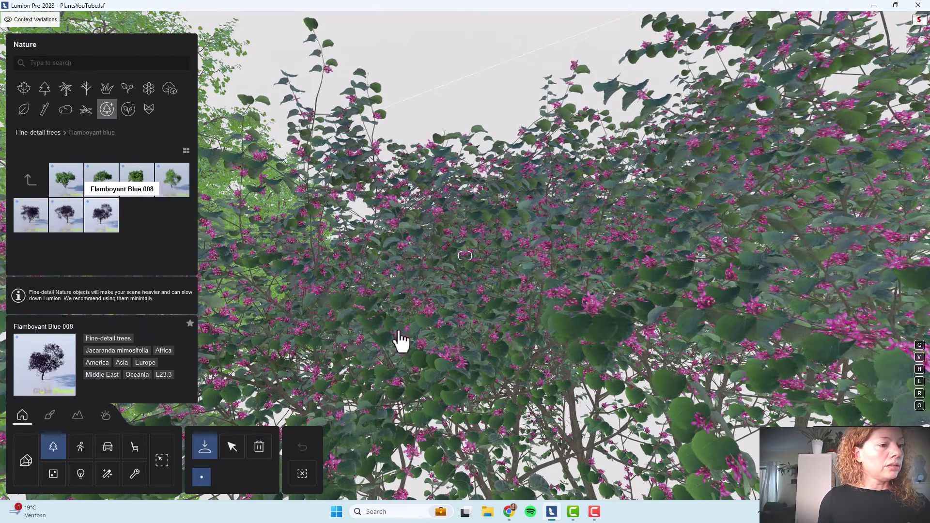
right_drag(457, 378, 444, 330)
key(s)
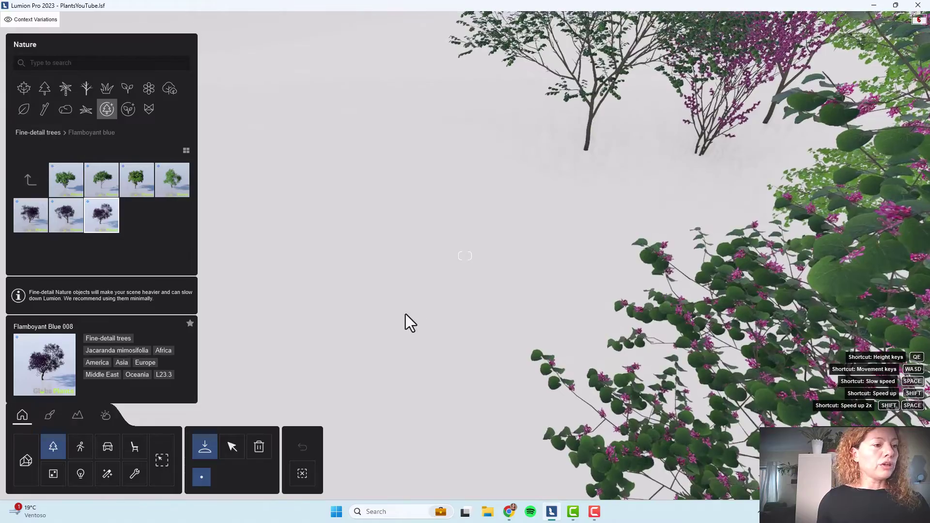
click(380, 347)
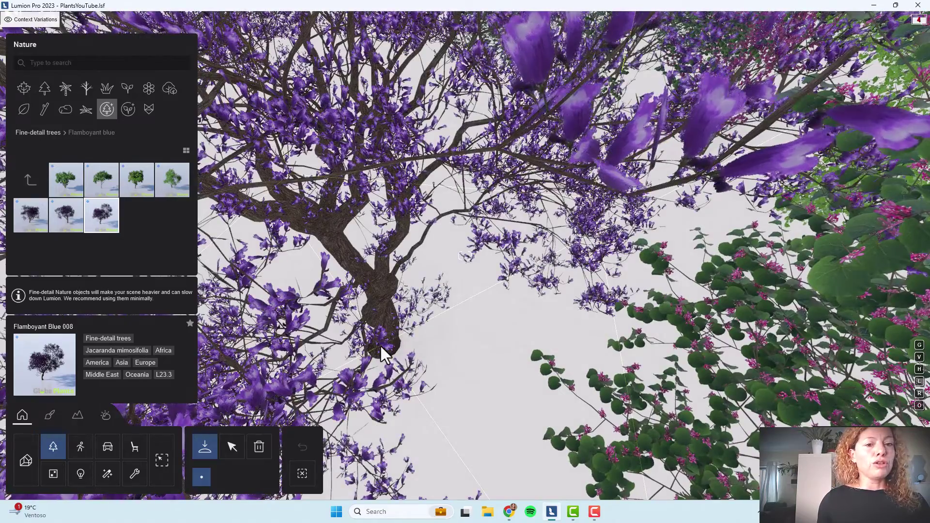
right_drag(381, 338, 382, 313)
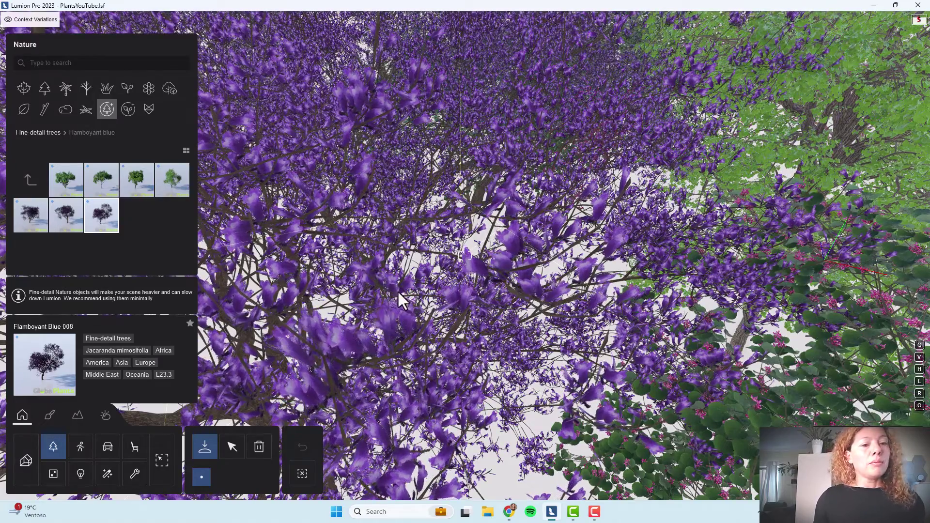
right_drag(397, 290, 467, 289)
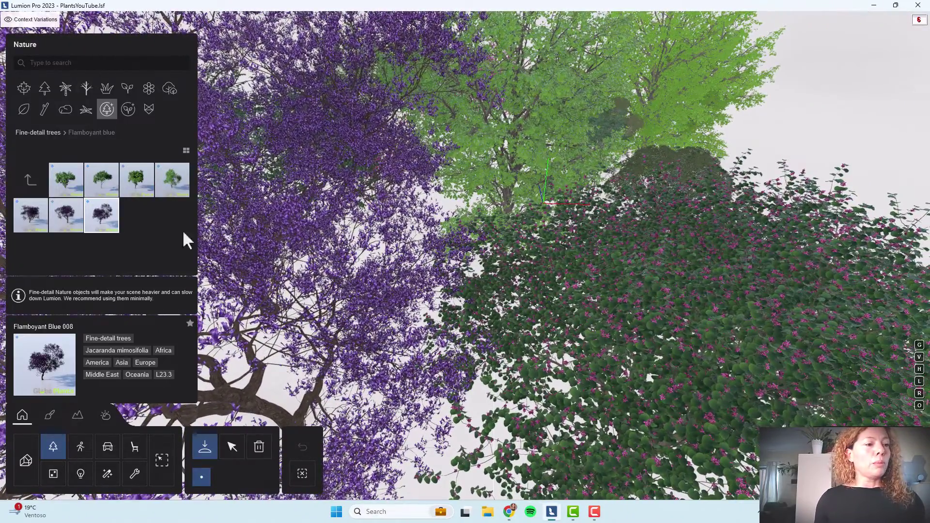
Place River Wattle 001 from the fine-detail Vines collection beside the Judas tree, raised to a Y position of about 4.49 m.
click(128, 119)
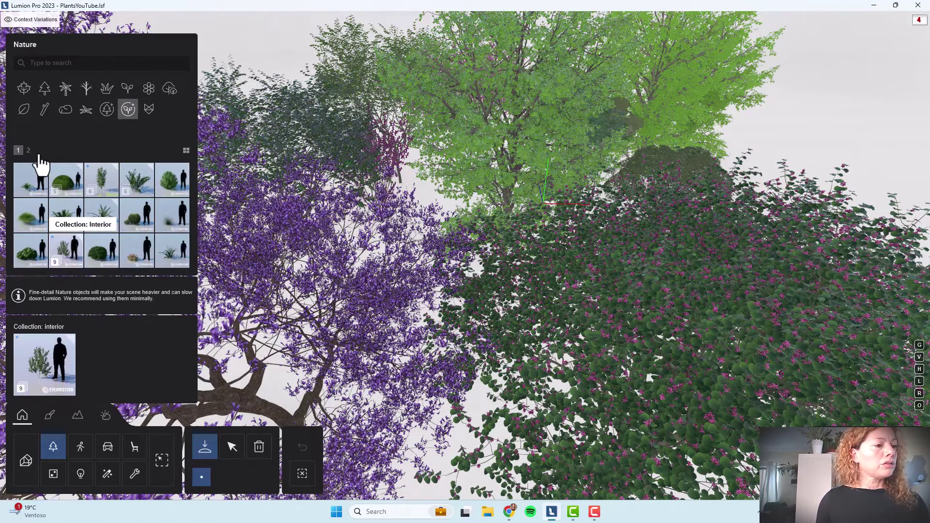
click(29, 151)
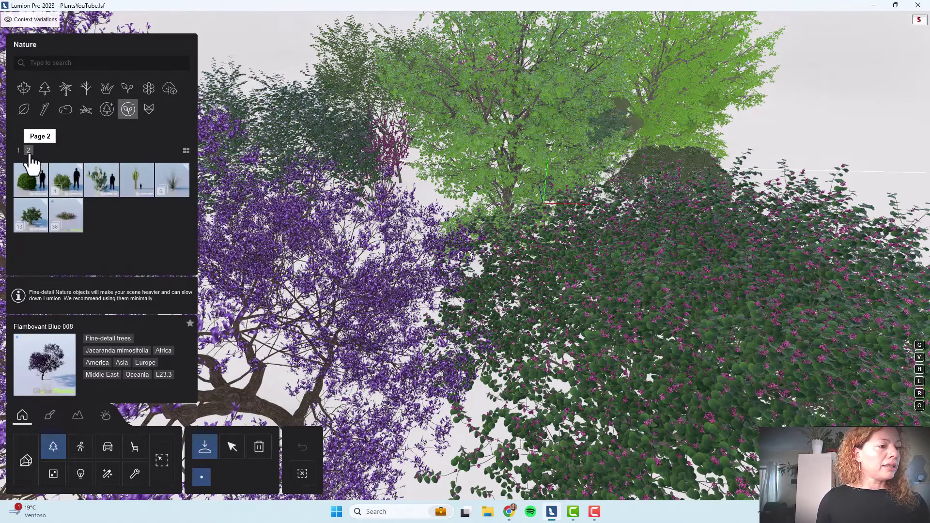
click(64, 215)
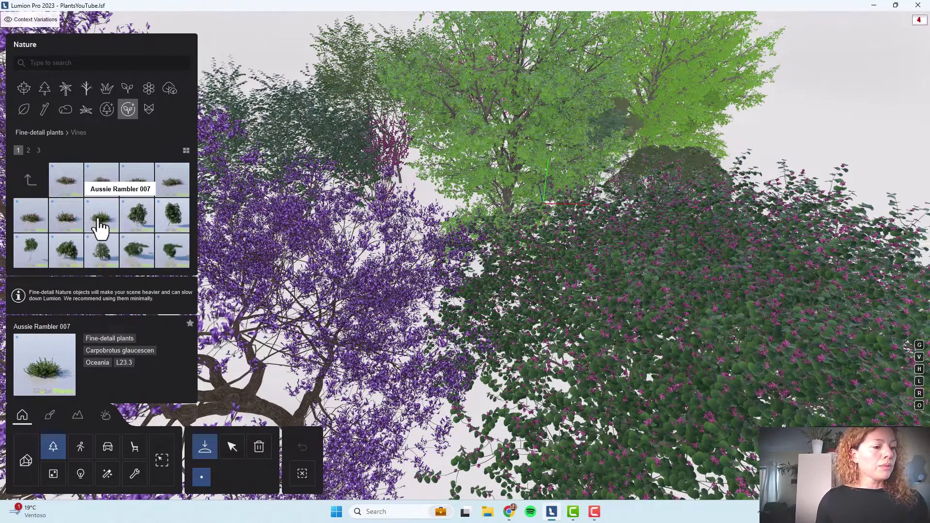
click(140, 261)
right_drag(556, 307, 557, 290)
key(s)
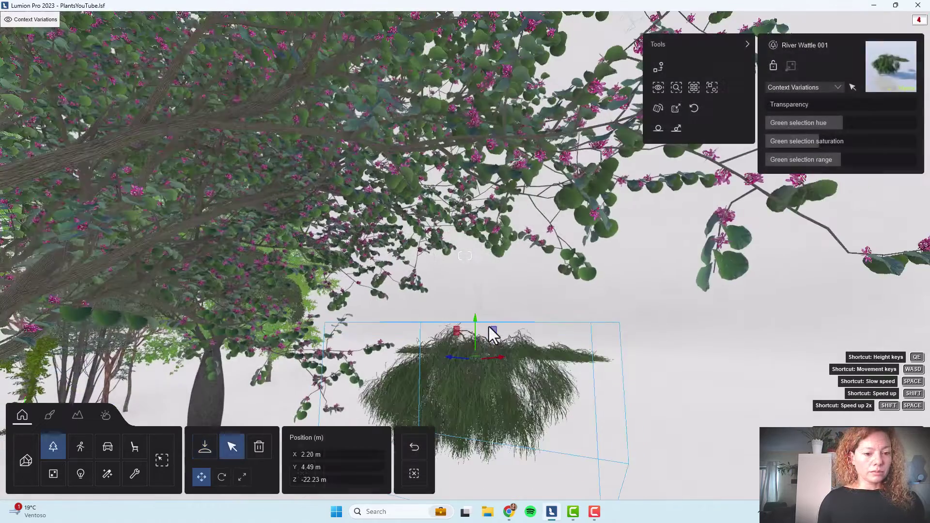
key(s)
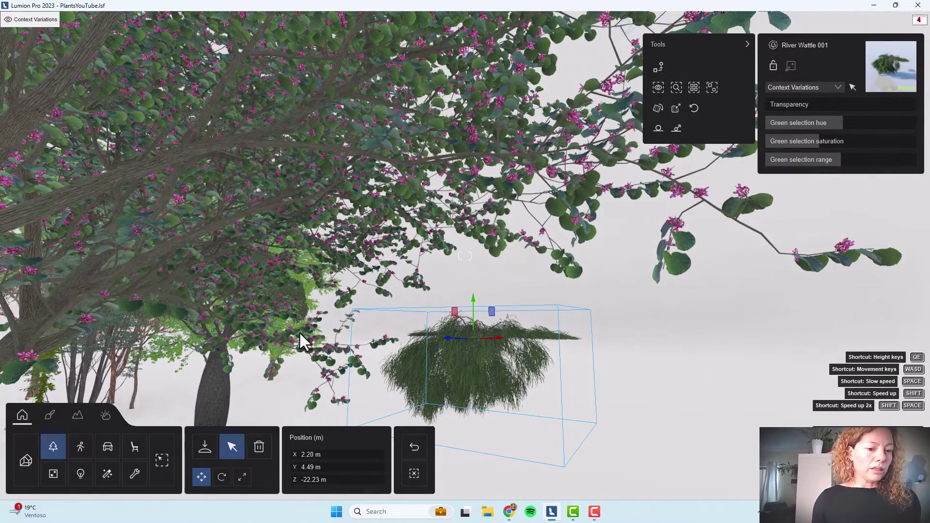
Place Virginia Creepers 004 from page 2 of the Vines collection on the ground next to the River Wattle.
click(204, 456)
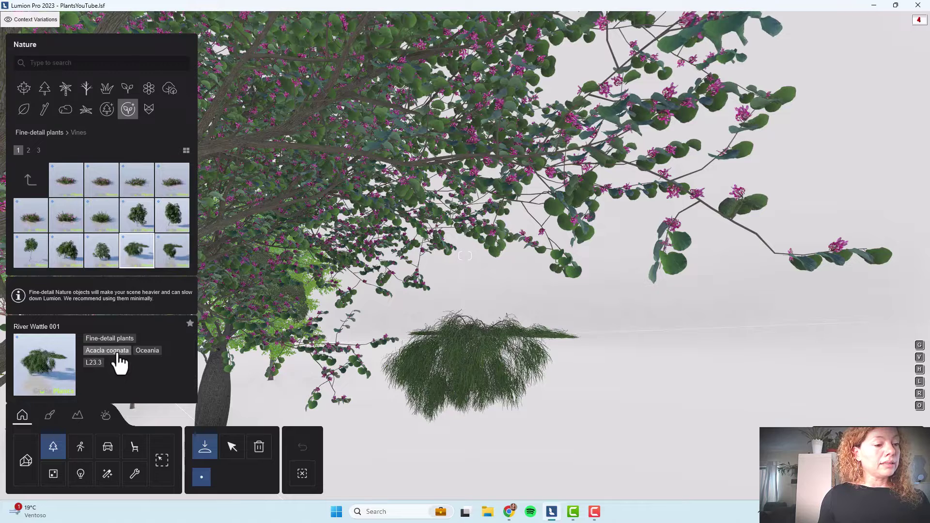
click(28, 150)
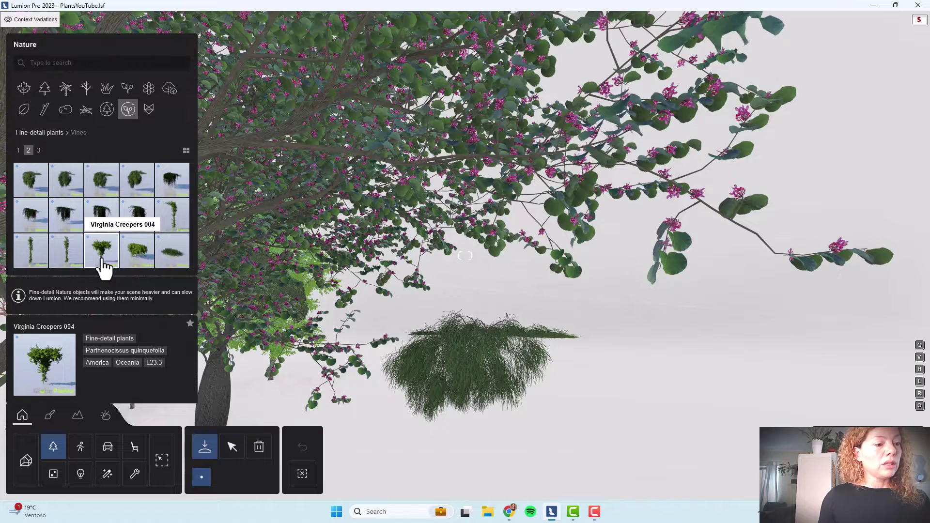
click(579, 459)
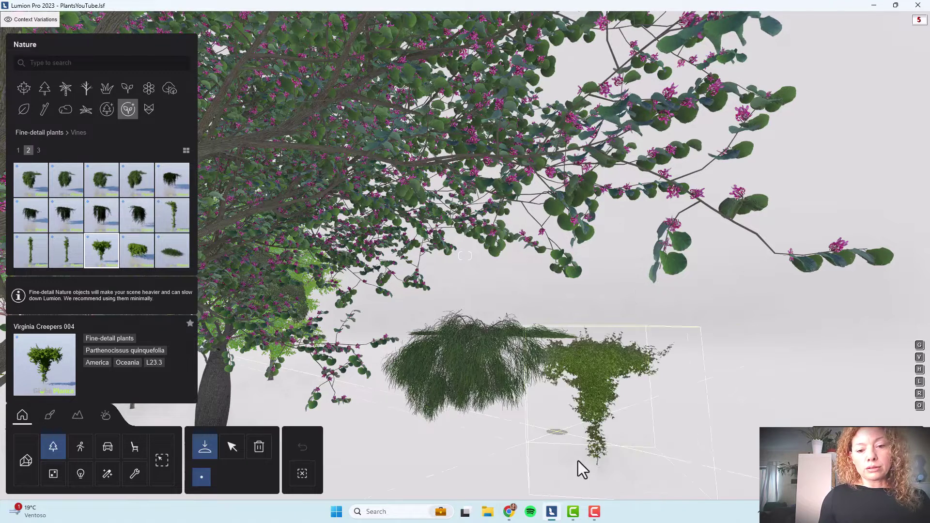
right_drag(614, 482, 611, 462)
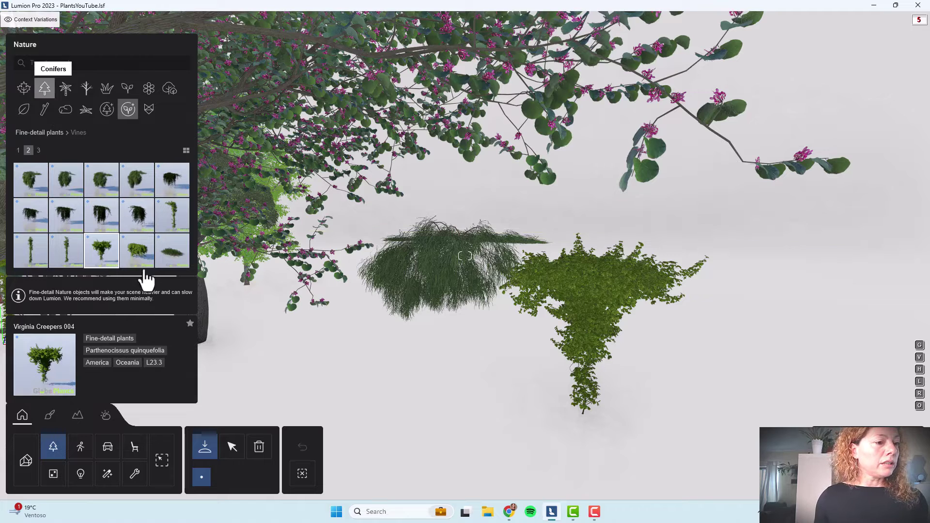
Place Sikkim Creeper 005 in front of the other two vines and raise it to a Y position of about 5.43 m.
click(141, 227)
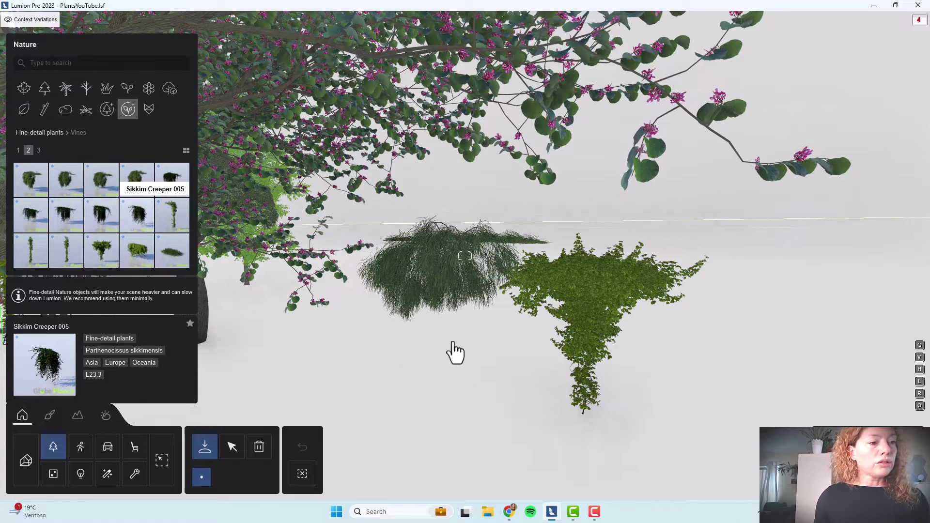
click(489, 434)
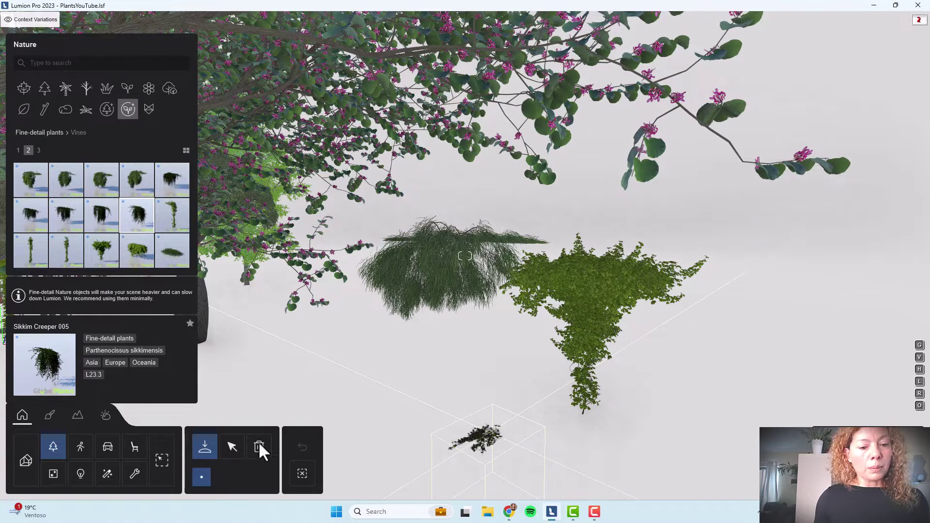
click(233, 448)
click(490, 433)
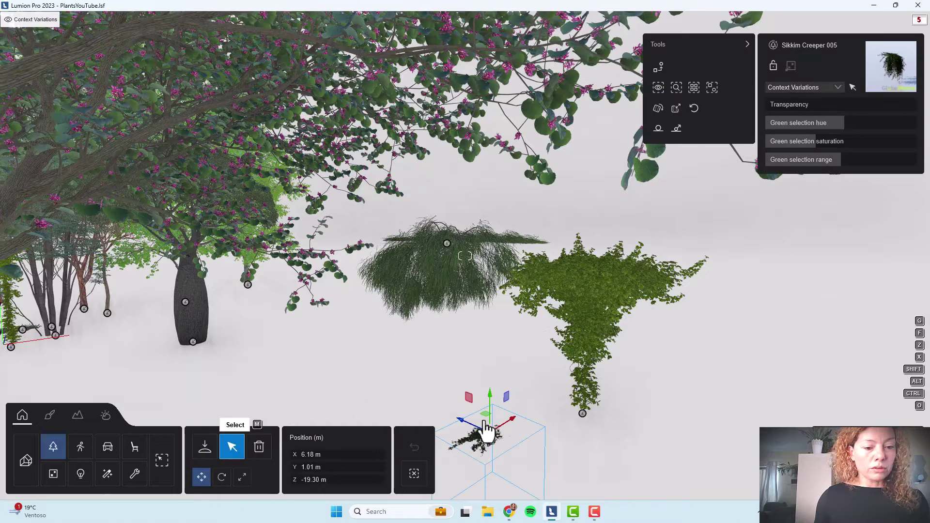
drag(493, 398, 498, 145)
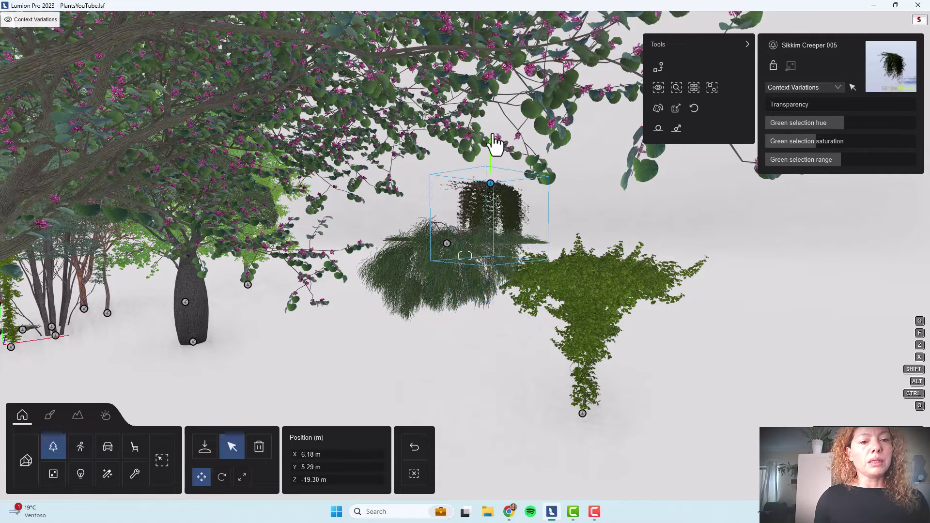
Examine the raised Sikkim Creeper's hanging leaves and stems up close and from a distance.
key(w)
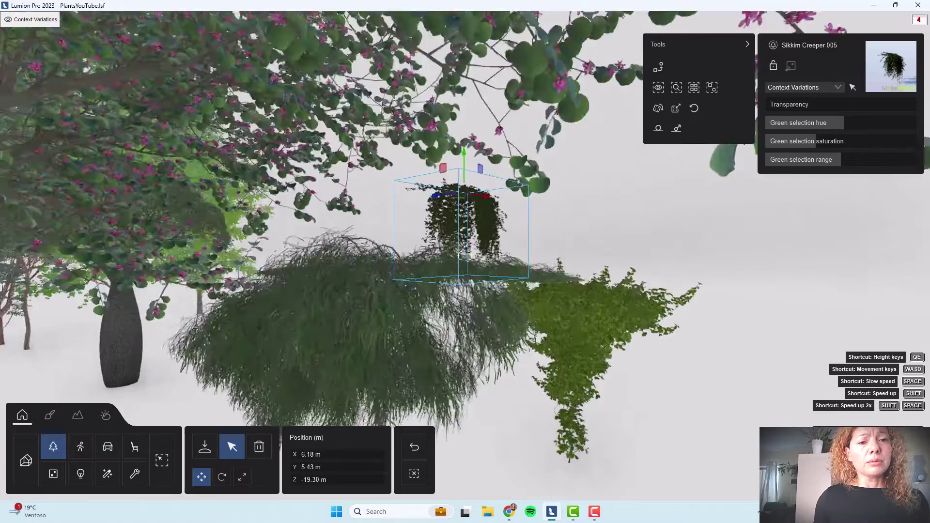
scroll(465, 255, up, 5)
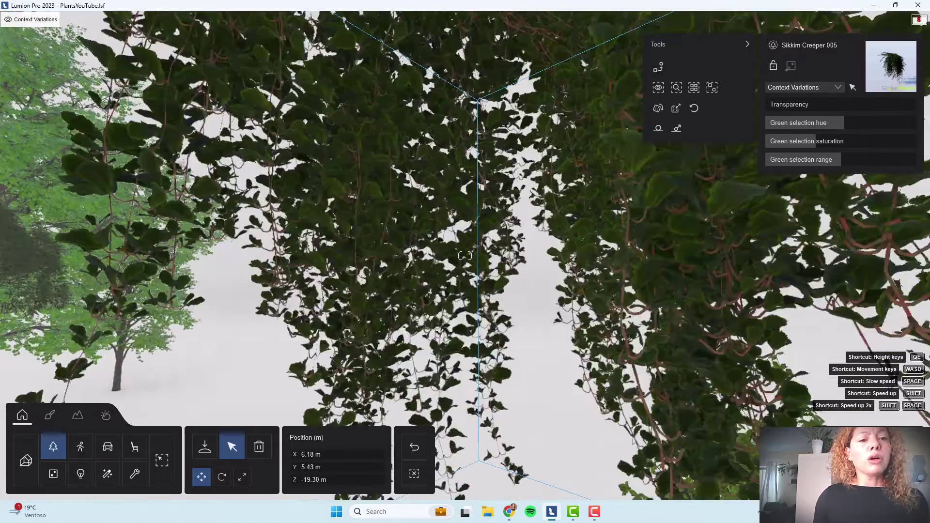
scroll(466, 255, down, 4)
scroll(465, 256, up, 6)
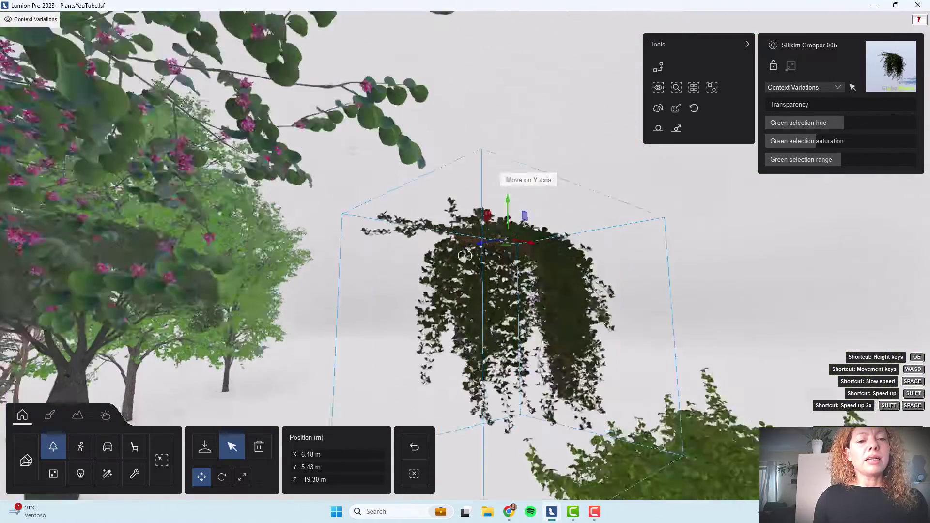
scroll(465, 256, down, 6)
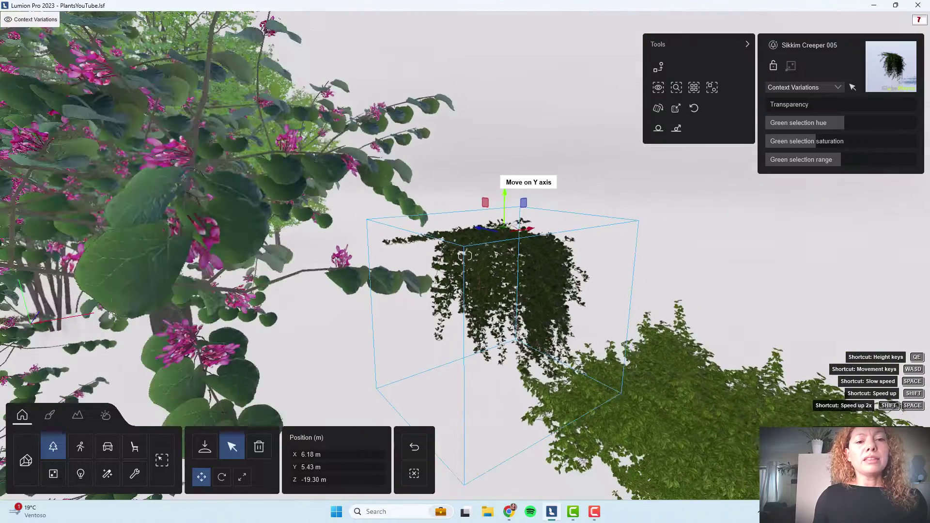
scroll(500, 187, down, 3)
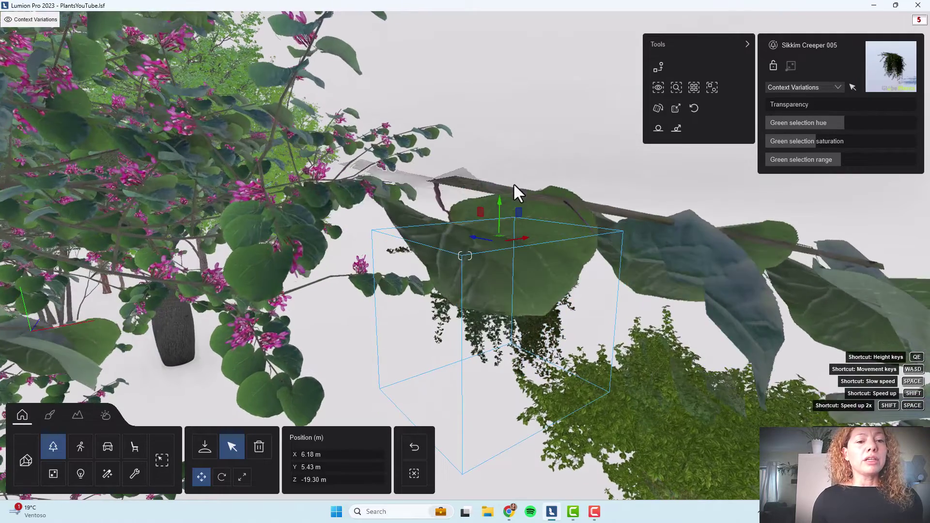
scroll(513, 185, up, 2)
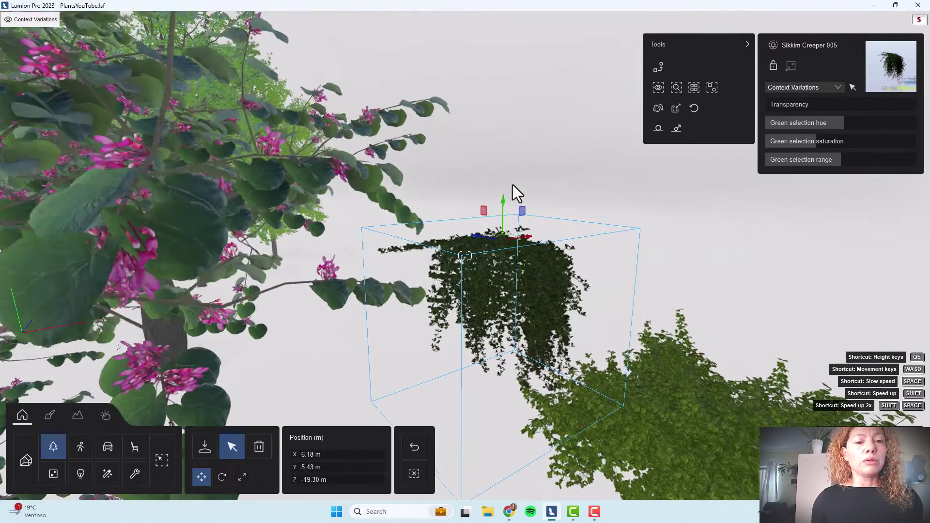
Inspect the Sikkim Creeper's dense foliage and stems from below, and view it together with the Judas tree and neighbouring vines from farther back.
right_drag(513, 185, 465, 255)
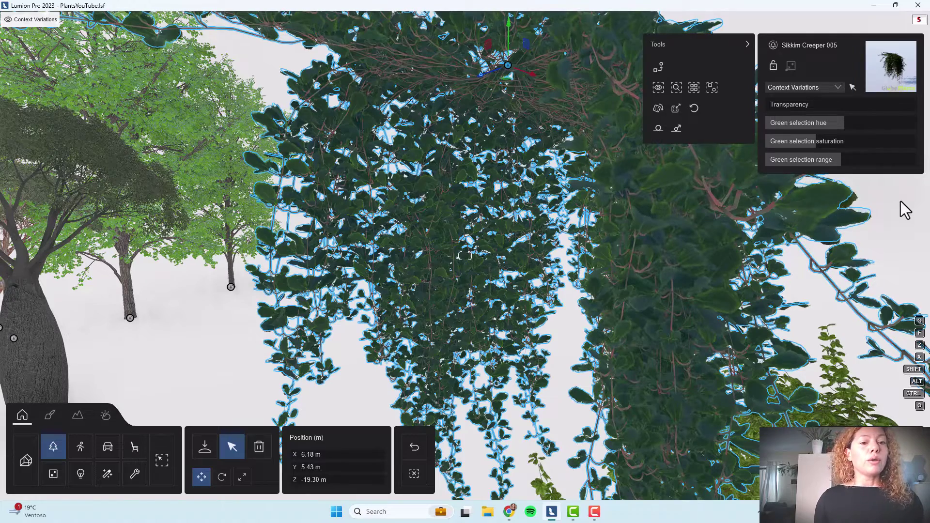
right_drag(697, 280, 921, 233)
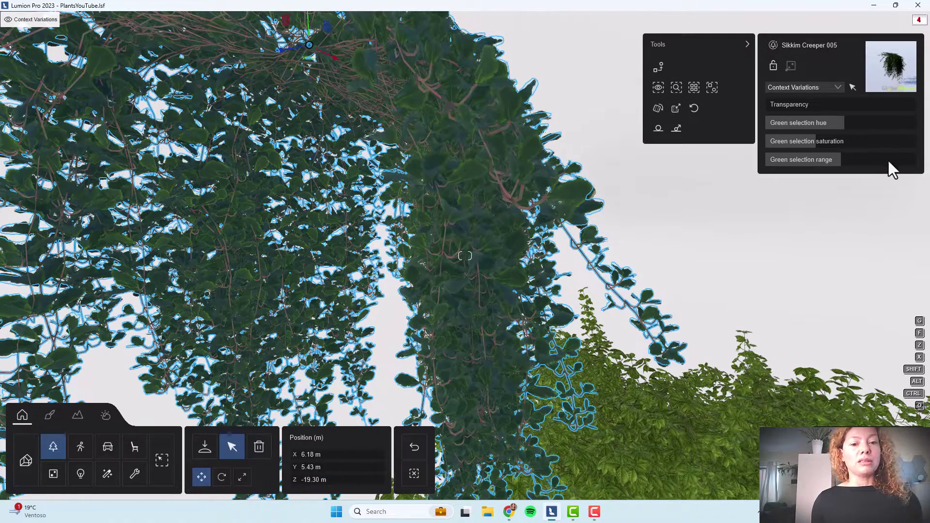
right_drag(827, 237, 805, 233)
key(w)
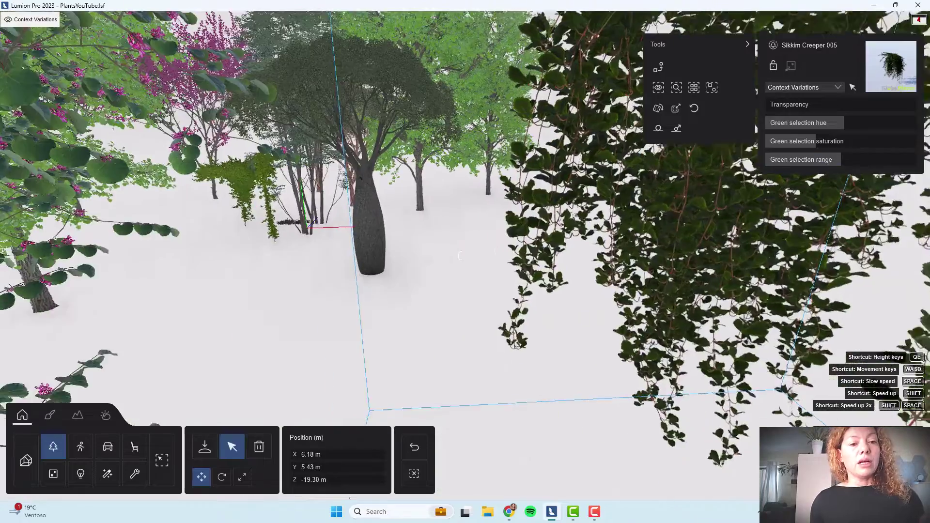
key(s)
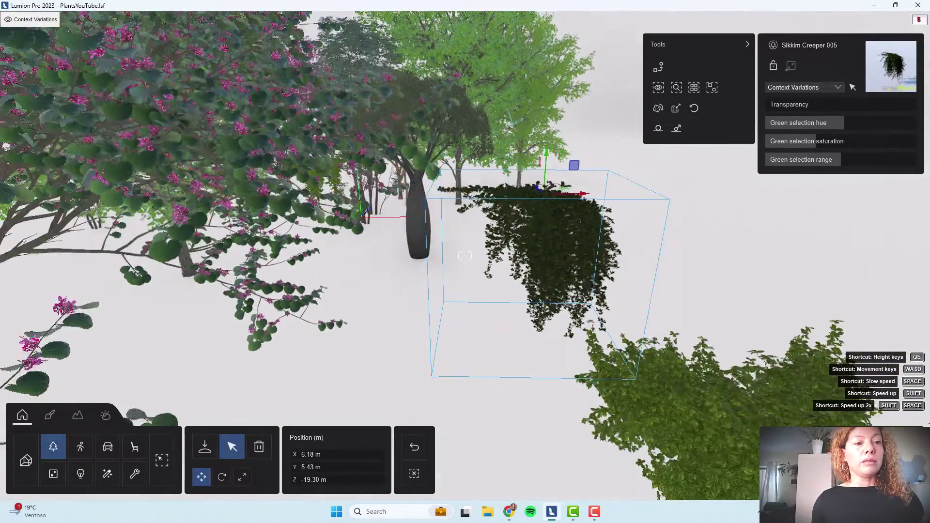
right_drag(804, 232, 768, 225)
key(s)
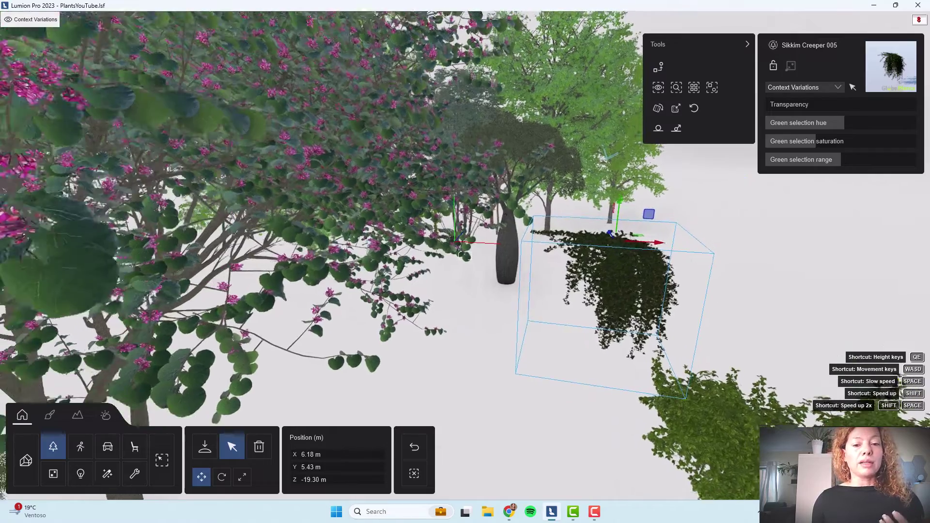
key(s)
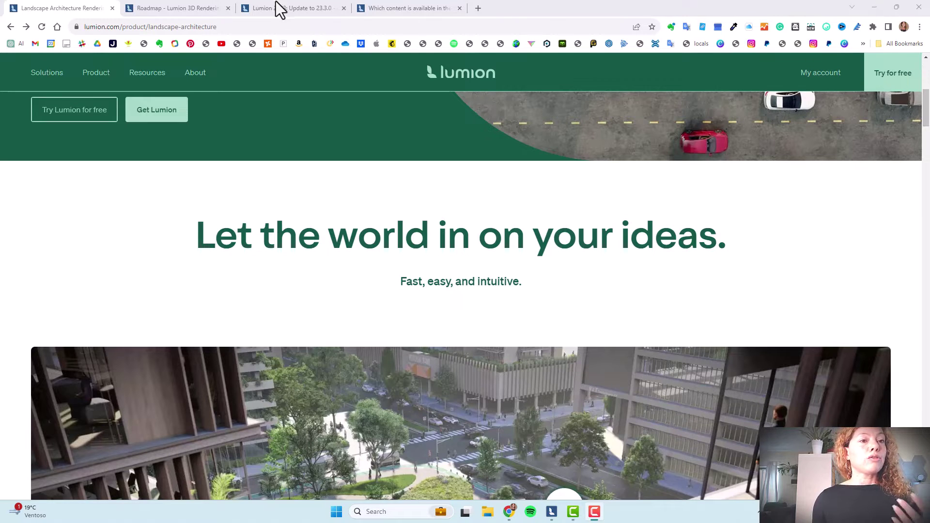
Switch to the browser to review the Lumion 2023.0 content totals per category and skim the Landscape Architecture page down to Realistic landscapes.
click(429, 8)
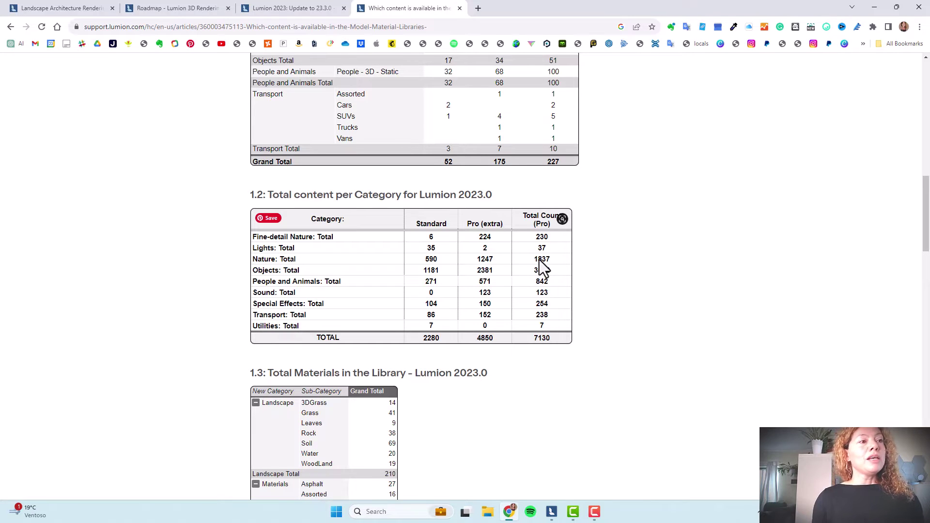
click(74, 9)
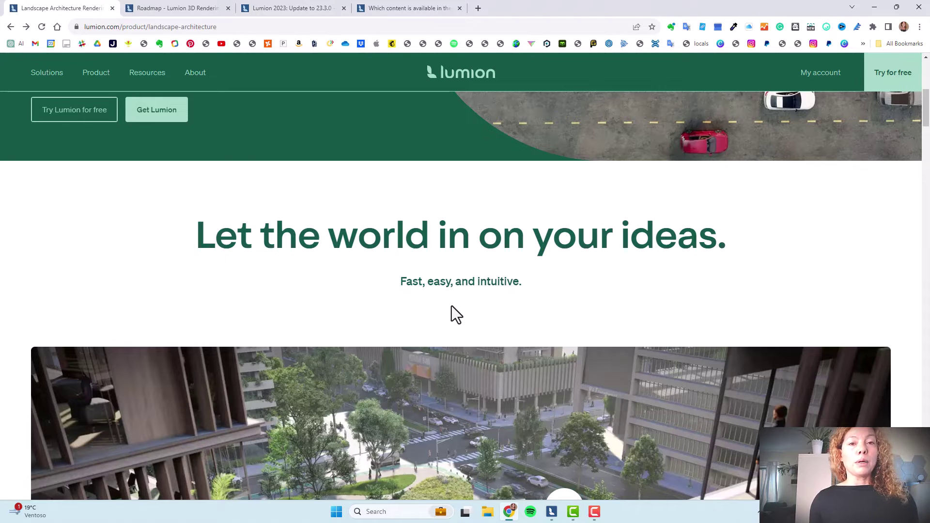
scroll(442, 299, down, 1)
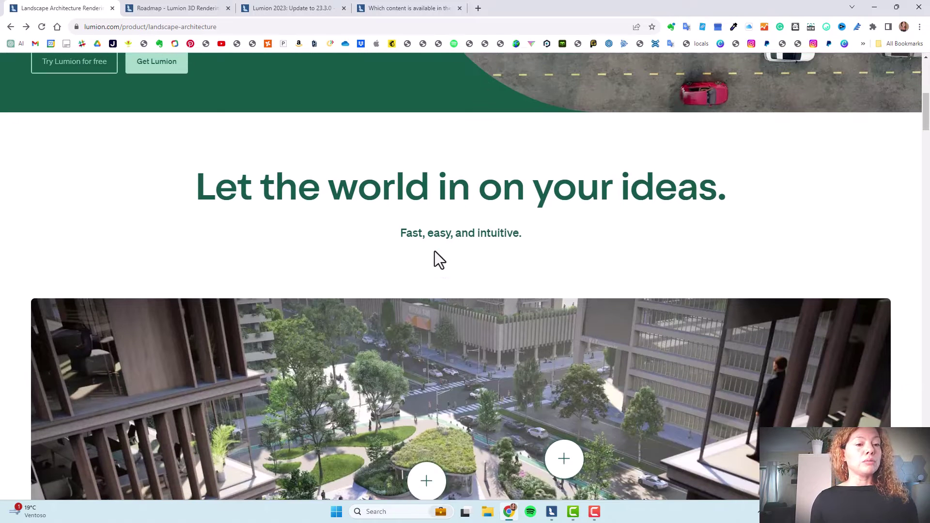
scroll(435, 251, up, 1)
scroll(415, 252, down, 15)
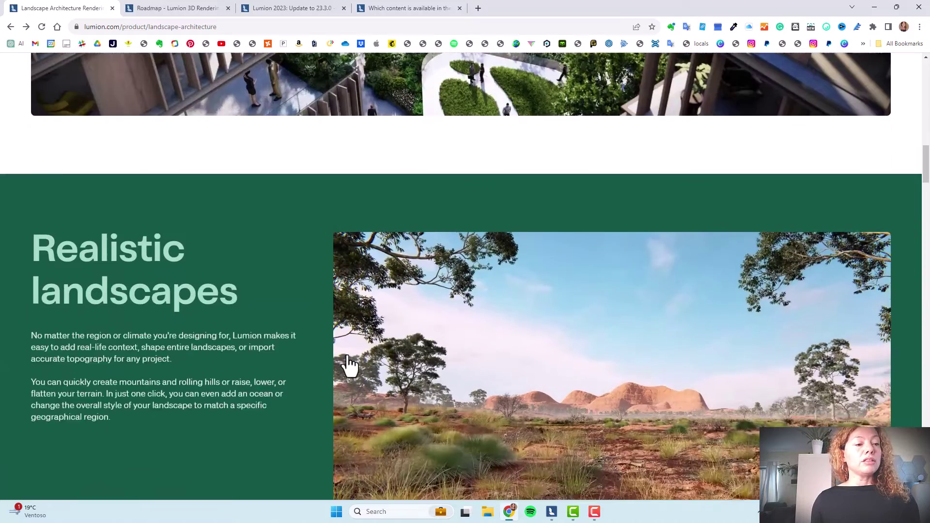
scroll(348, 361, up, 15)
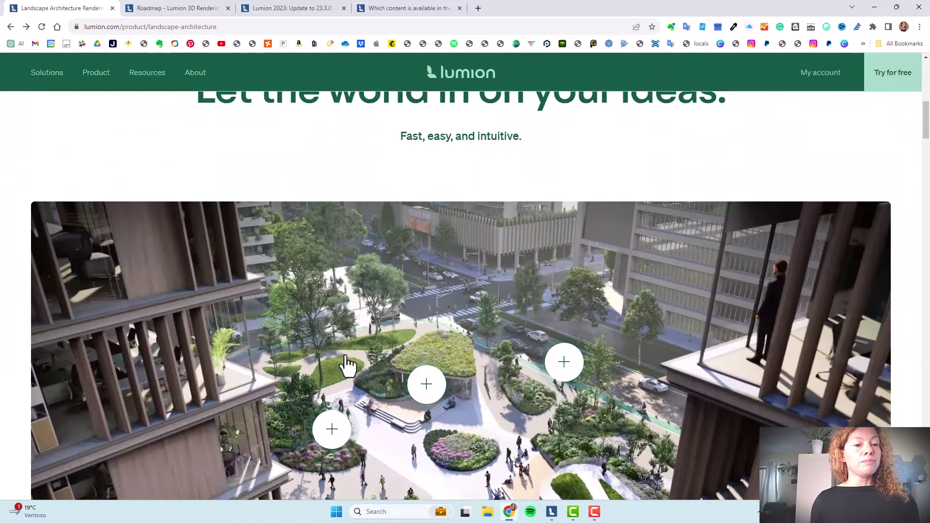
Bring up the Lumion product roadmap page to look over the ray tracing and other feature entries.
click(163, 11)
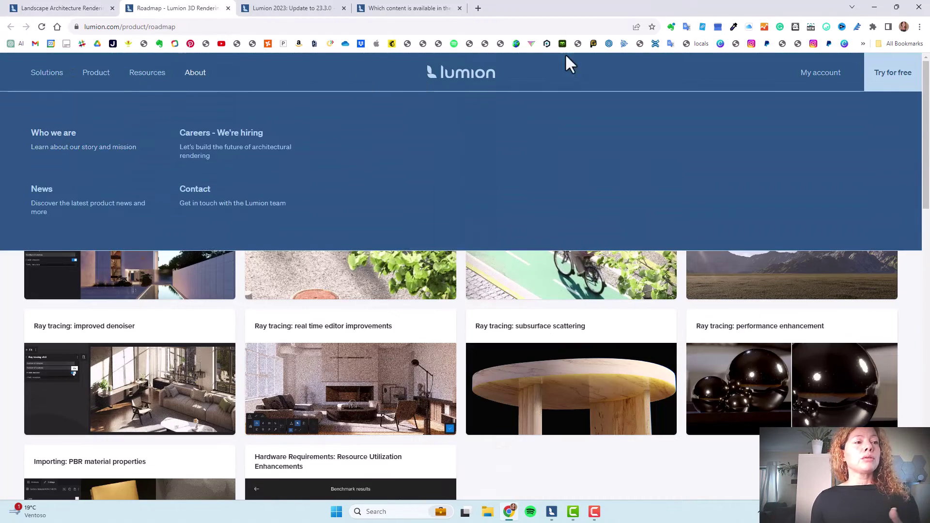